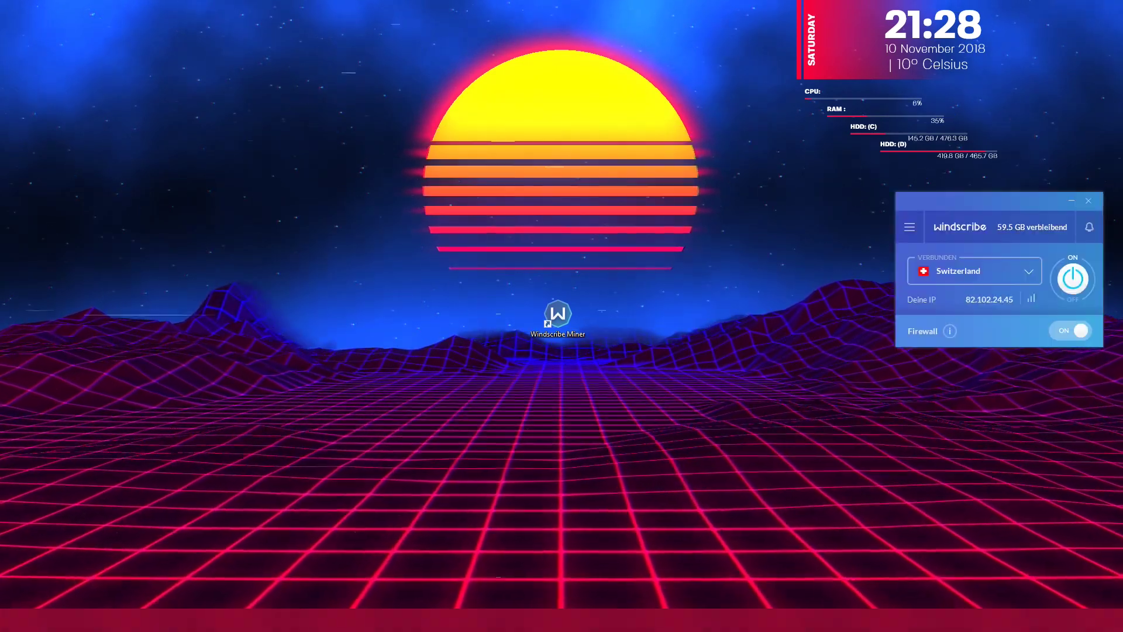
# Step: Move the Windscribe window to the screen centre and browse the server location list
pyautogui.moveTo(966, 199); pyautogui.dragTo(377, 149)
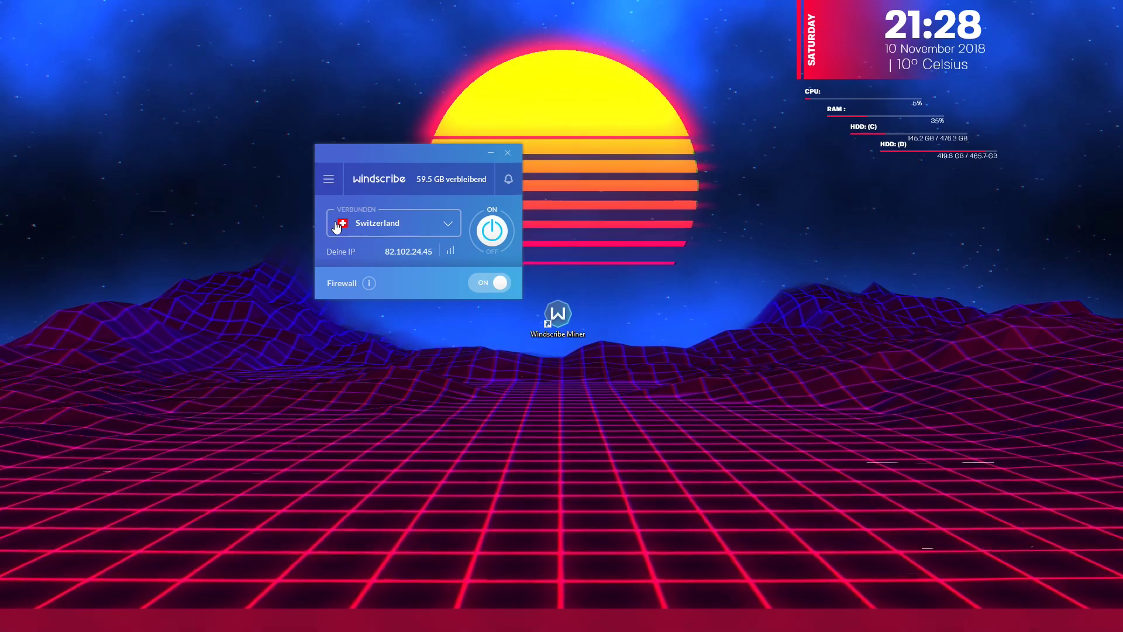
pyautogui.click(328, 181)
pyautogui.click(448, 223)
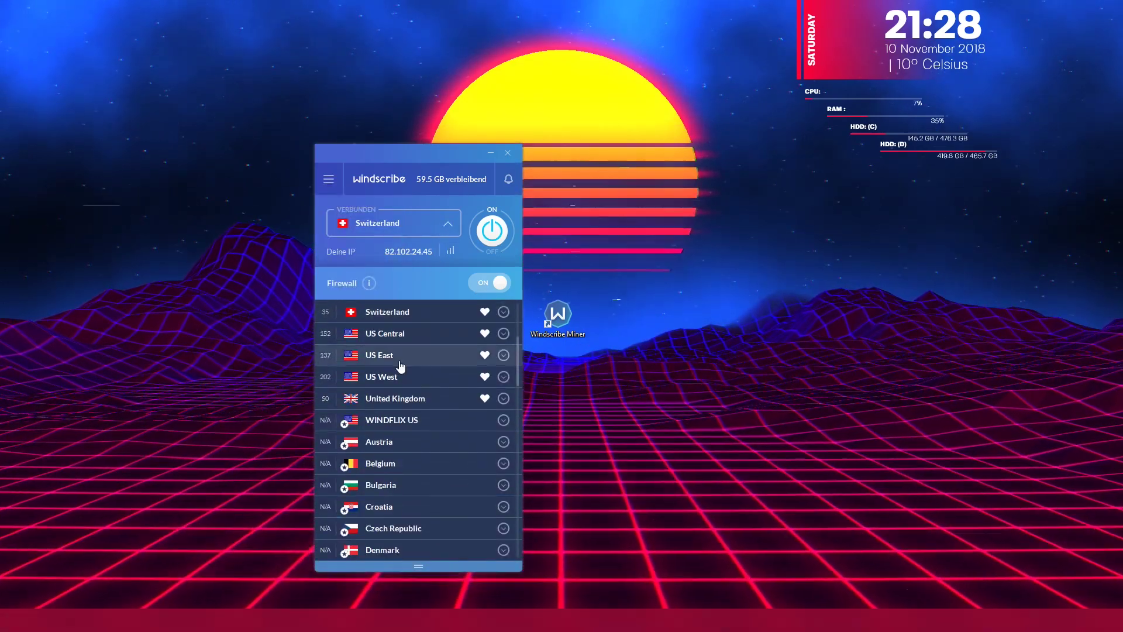
pyautogui.scroll(3, 414, 495)
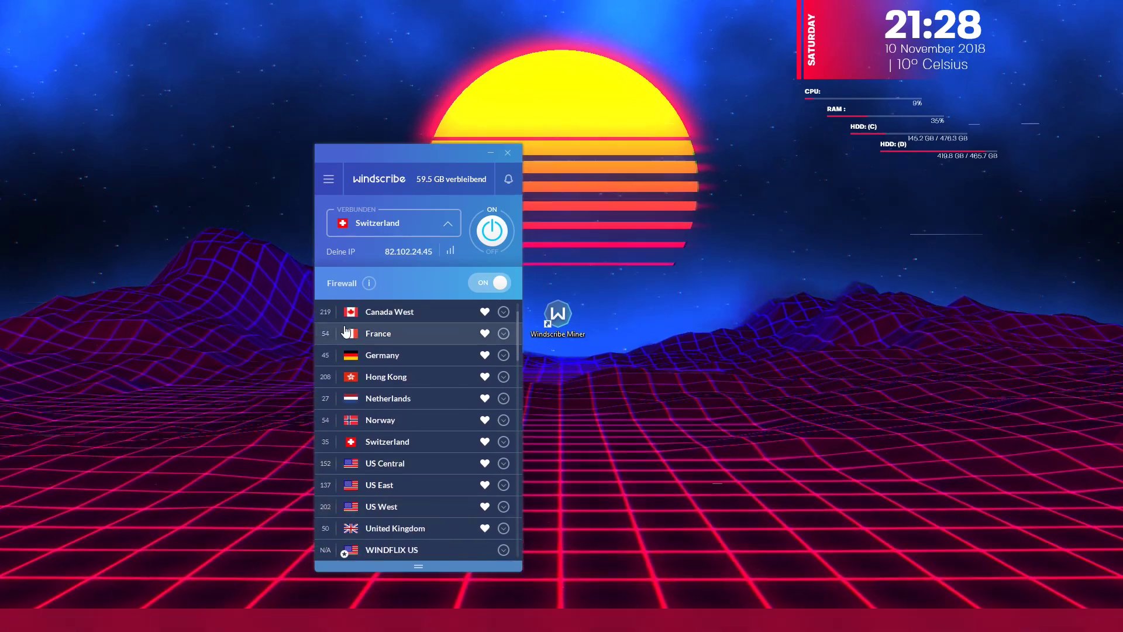
pyautogui.scroll(1, 346, 332)
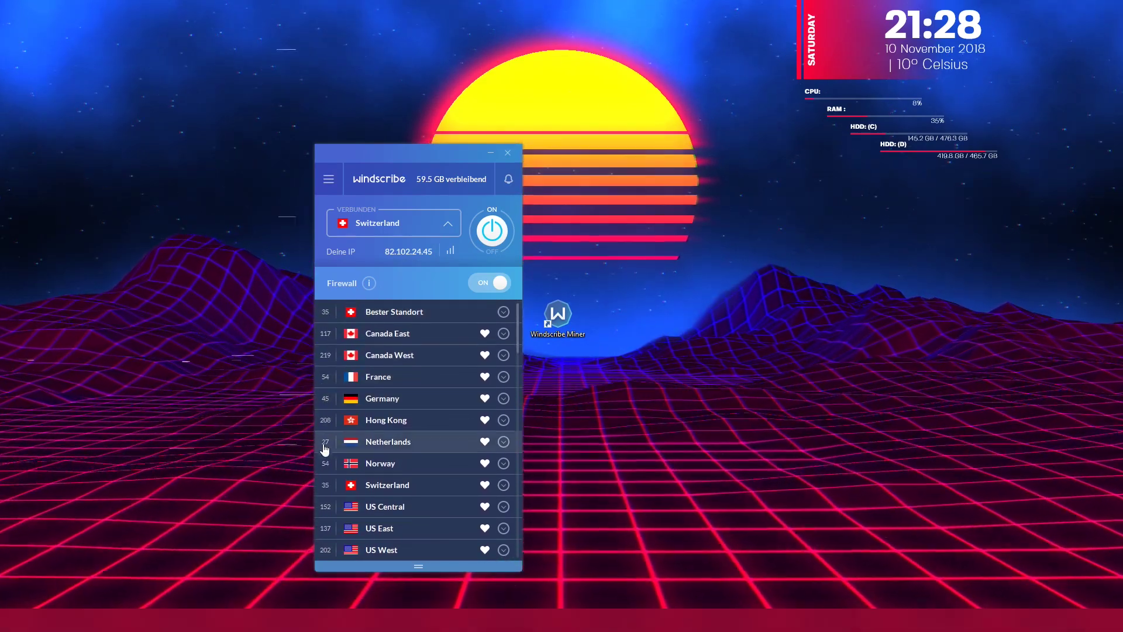
pyautogui.scroll(-1, 327, 527)
pyautogui.scroll(1, 334, 497)
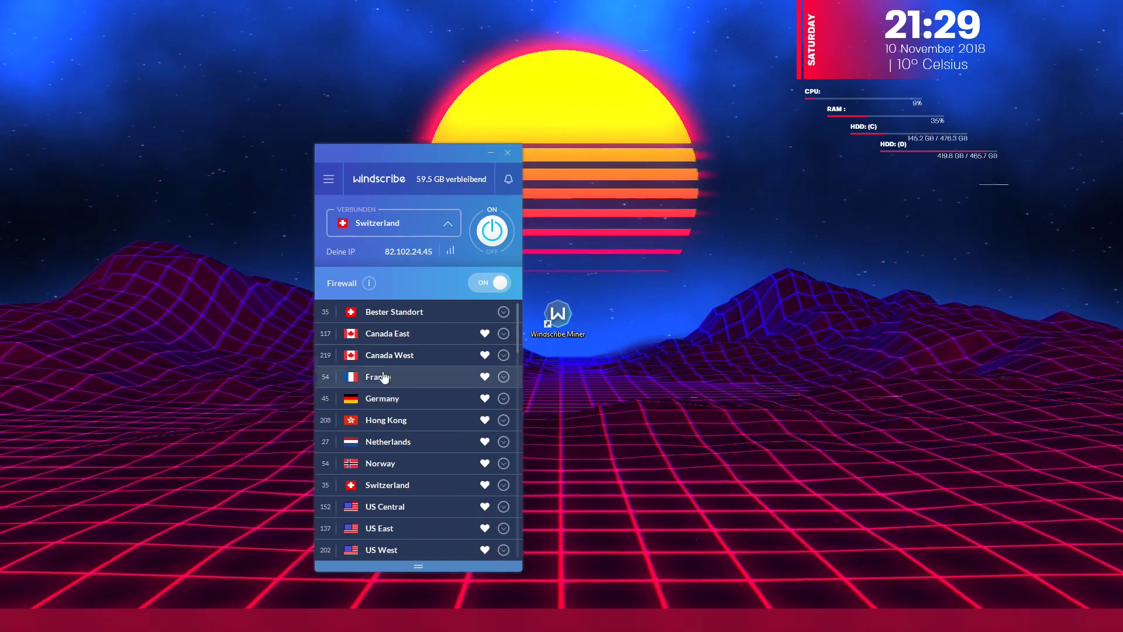
pyautogui.scroll(-1, 426, 391)
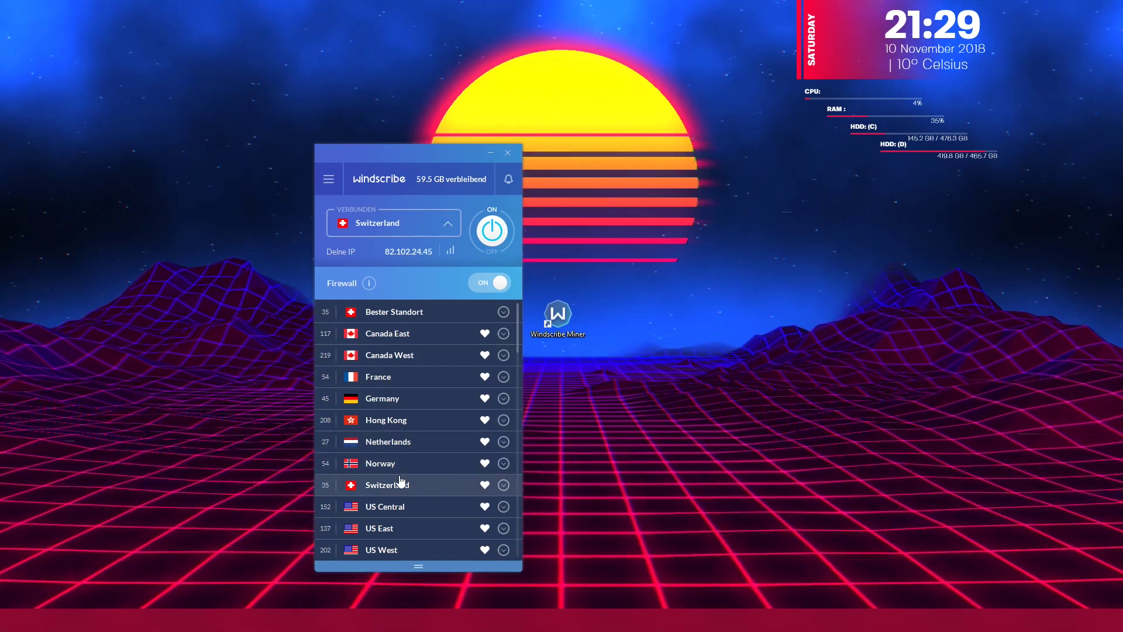
# Step: Finish scrolling the server locations, then quit Windscribe and confirm the exit prompt
pyautogui.scroll(-3, 410, 477)
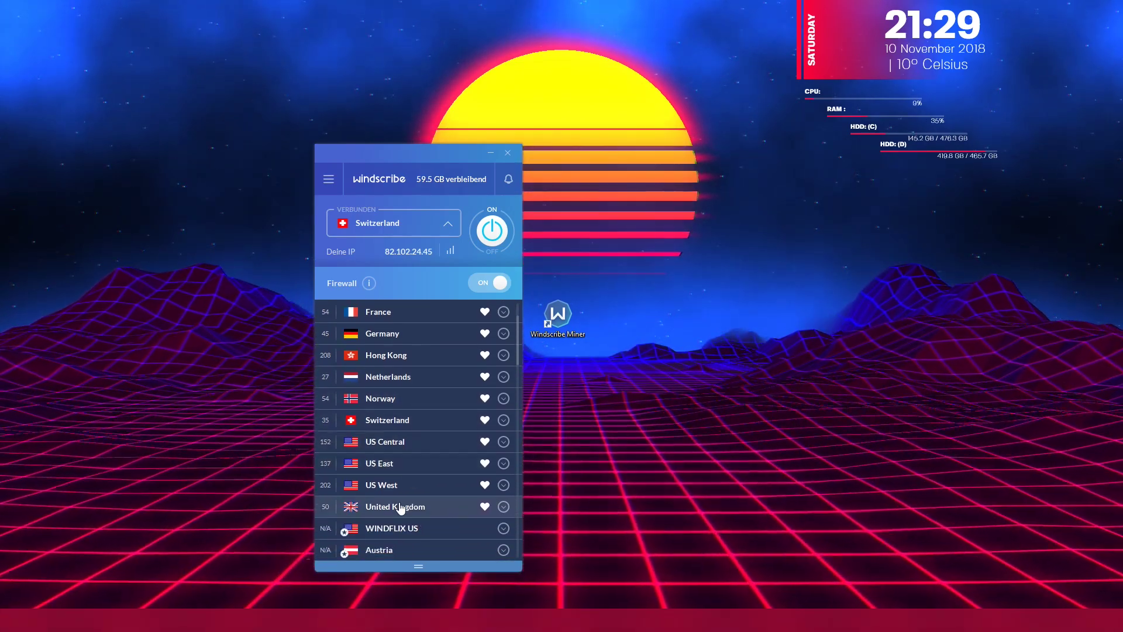
pyautogui.scroll(3, 440, 485)
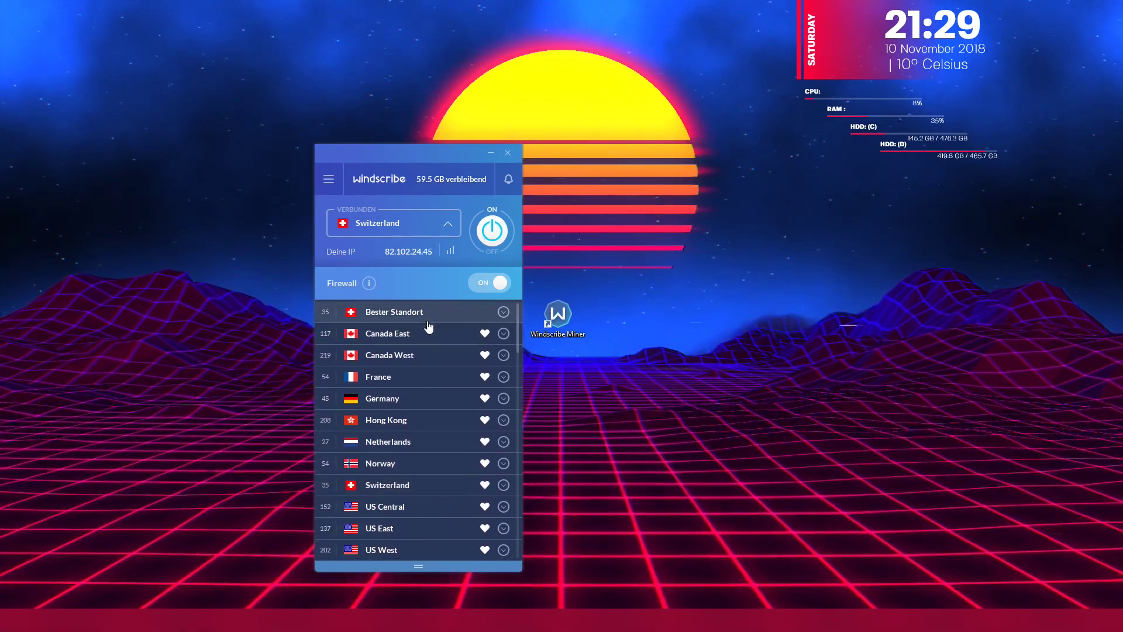
pyautogui.scroll(-3, 410, 446)
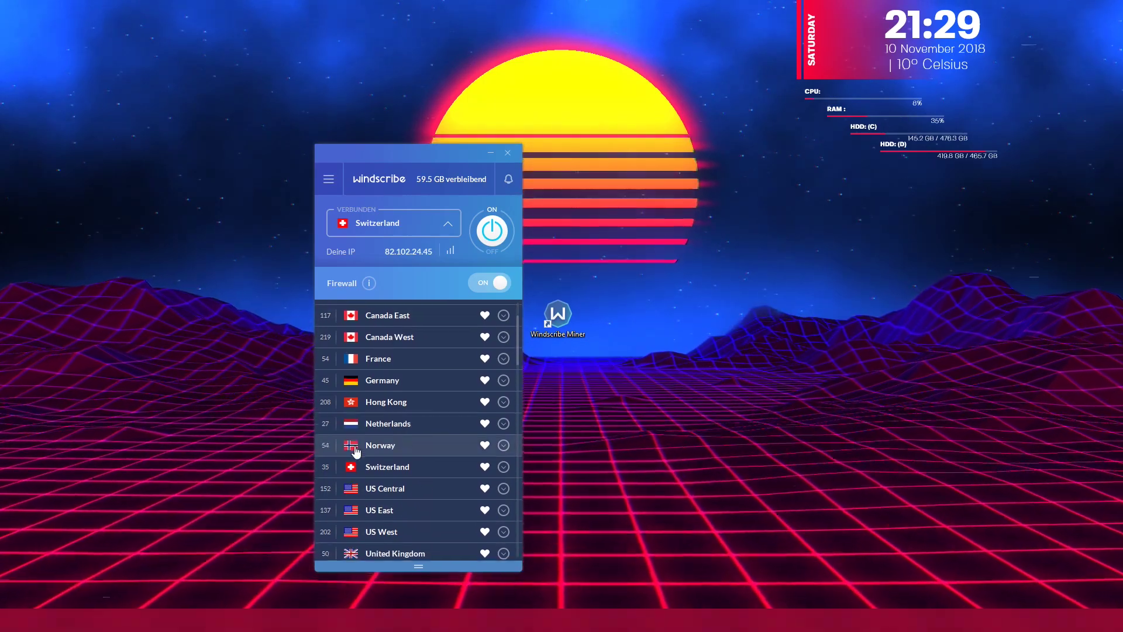
pyautogui.scroll(1, 358, 449)
pyautogui.scroll(2, 357, 449)
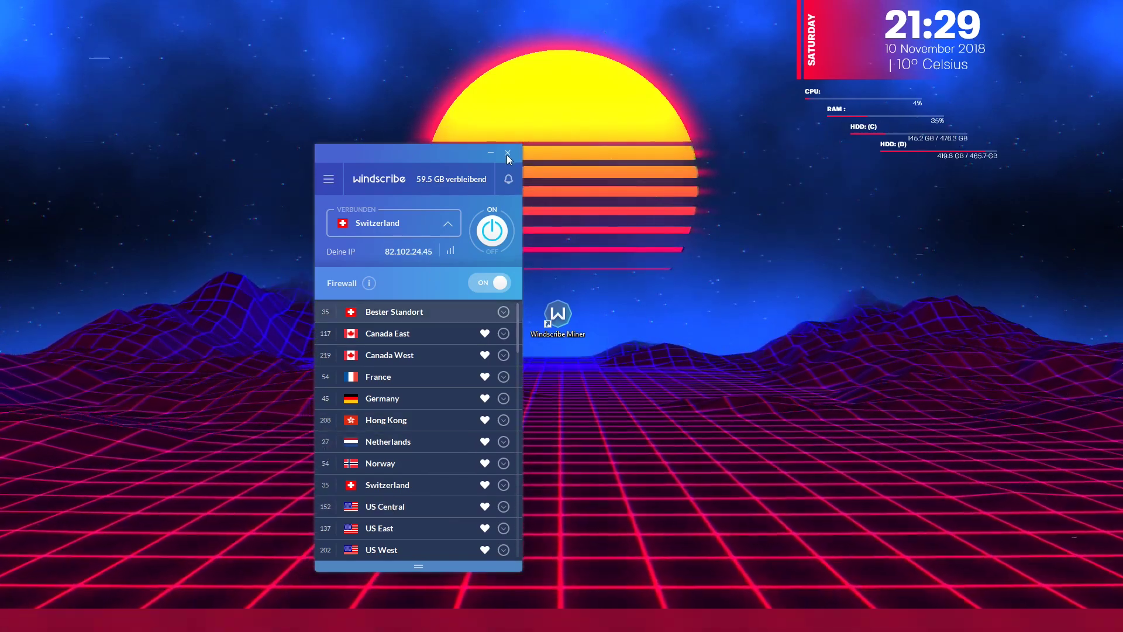
pyautogui.click(507, 153)
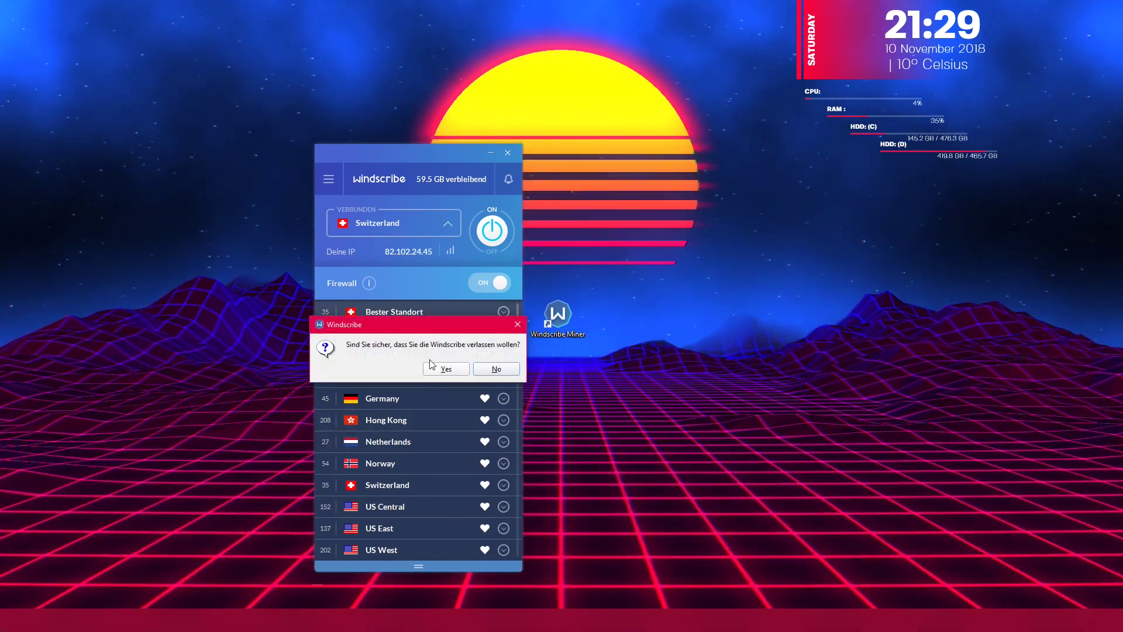
pyautogui.press('y')
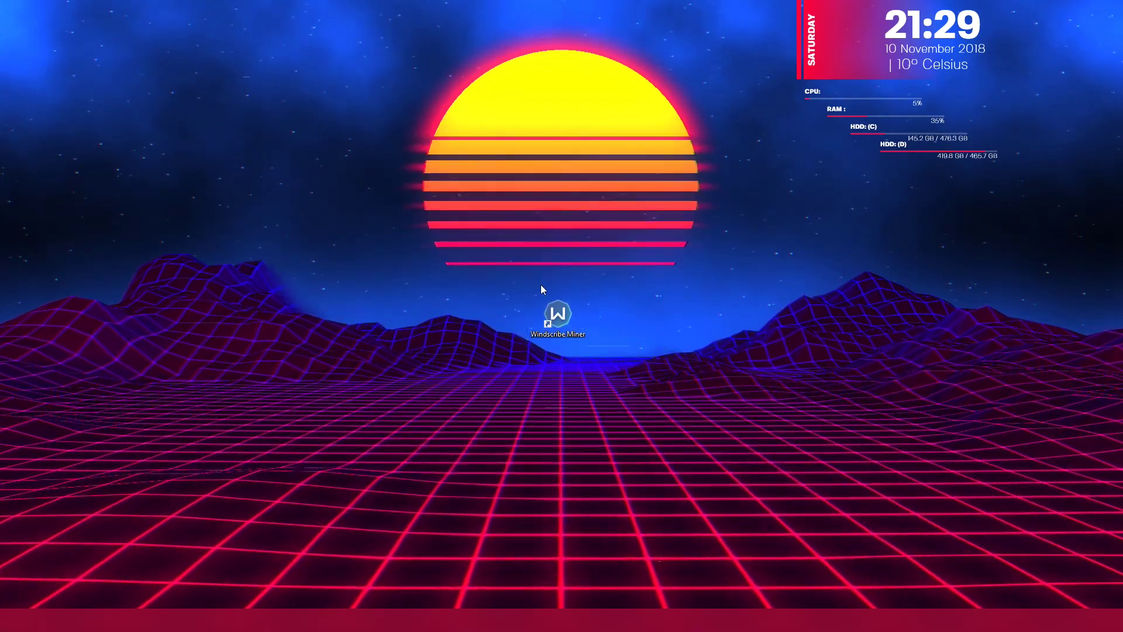
# Step: Launch the Windscribe Miner shortcut and review the mining page's Live Stats at 50% CPU
pyautogui.doubleClick(570, 320)
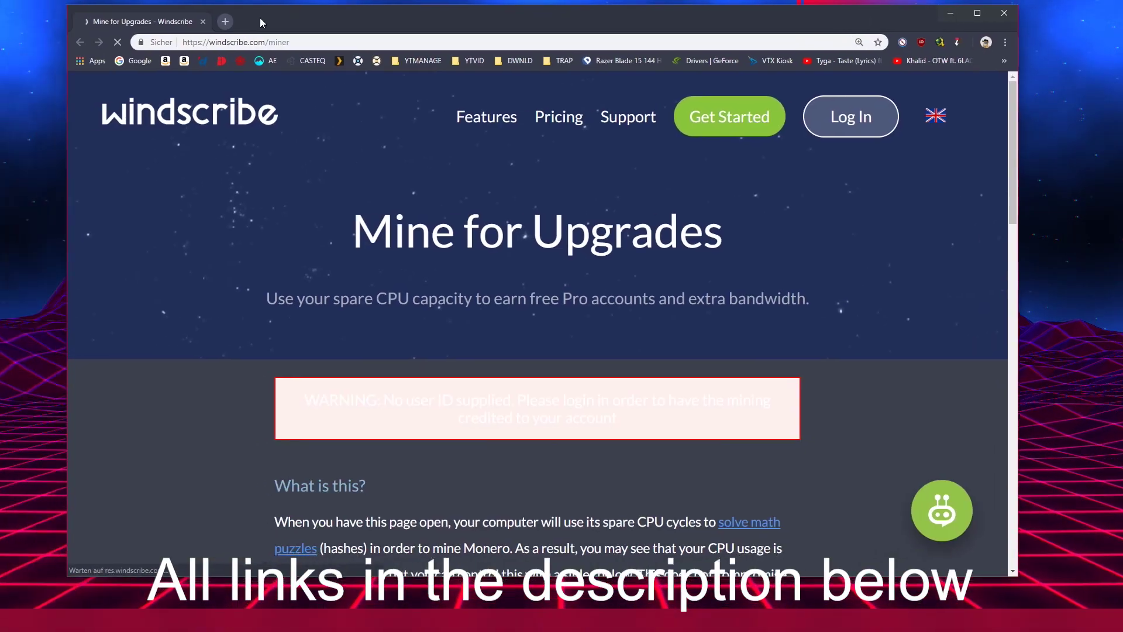
pyautogui.moveTo(260, 21); pyautogui.dragTo(237, 34)
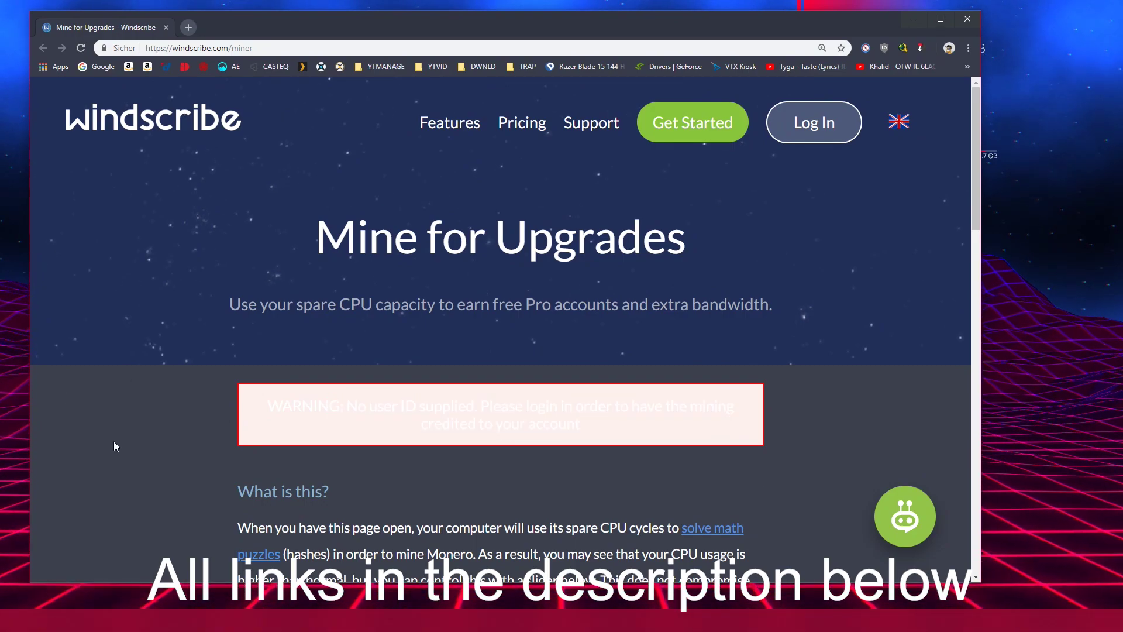
pyautogui.scroll(-5, 115, 446)
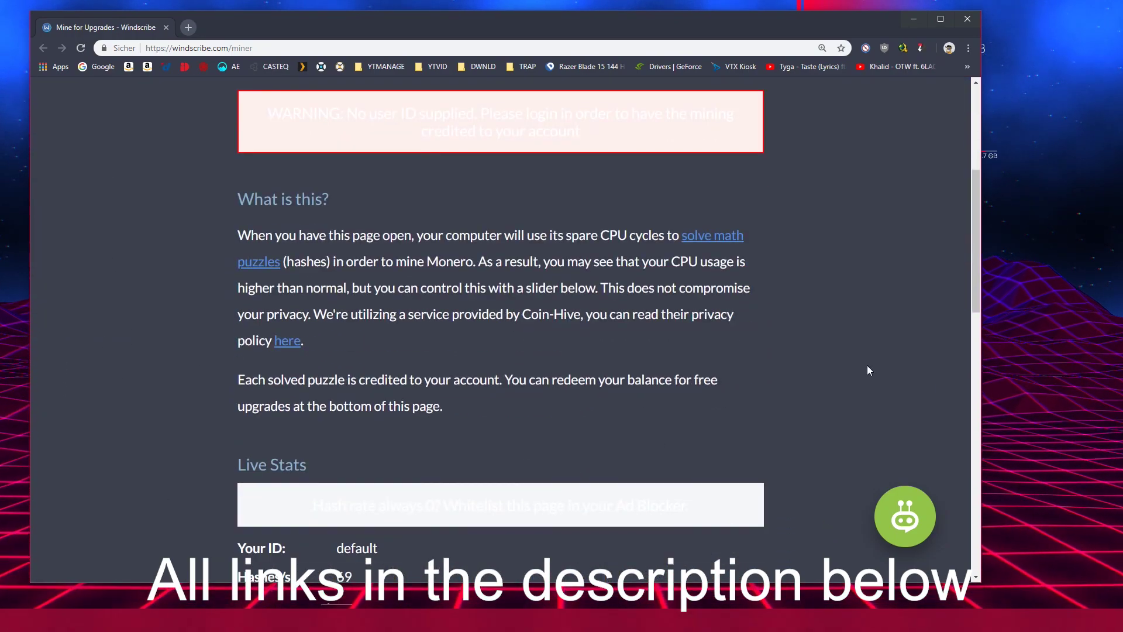
pyautogui.scroll(4, 832, 372)
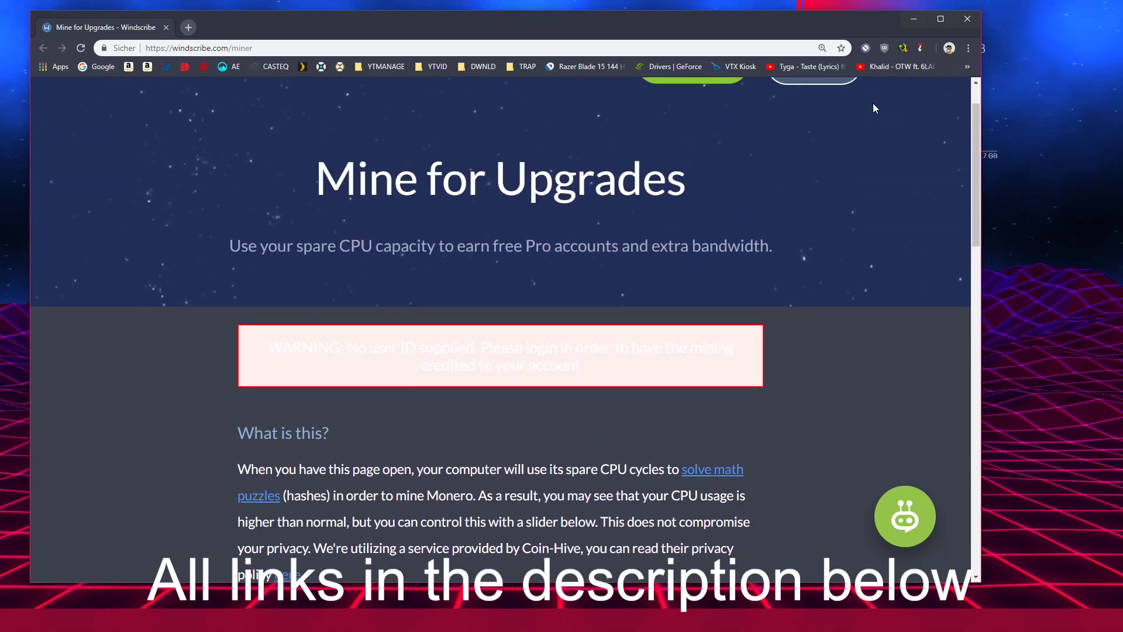
pyautogui.scroll(1, 713, 241)
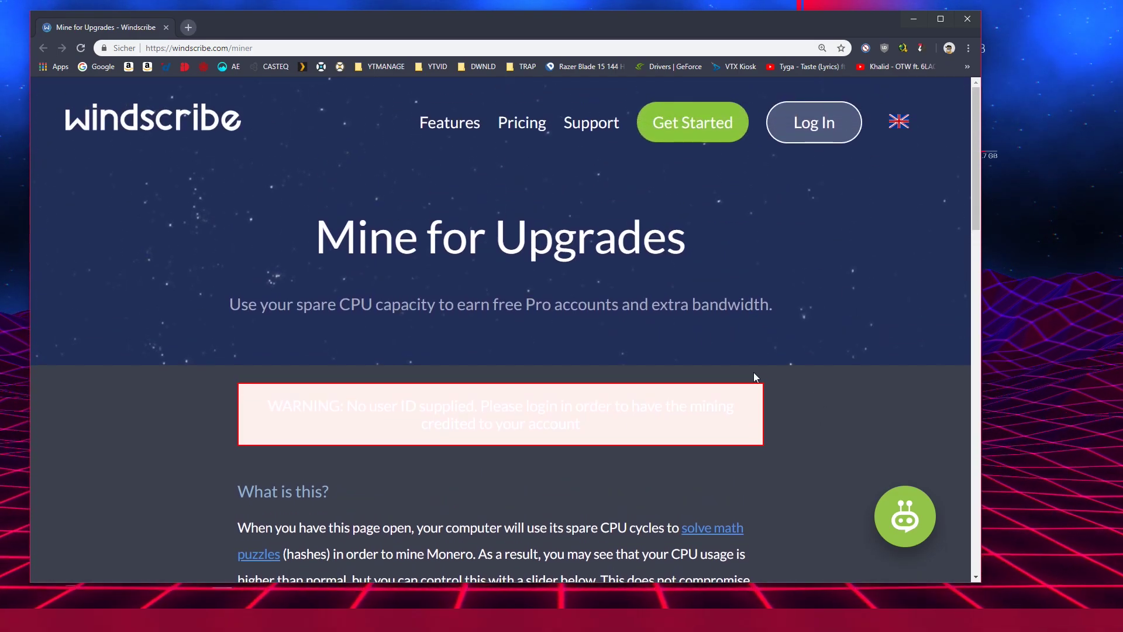
pyautogui.scroll(-8, 754, 373)
pyautogui.scroll(-4, 175, 386)
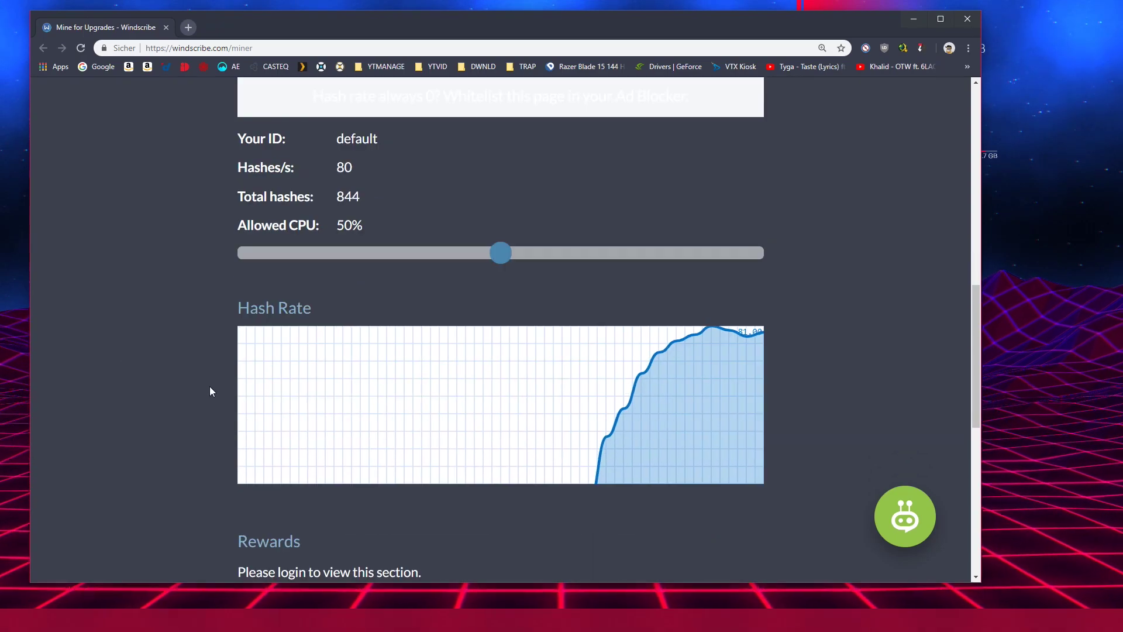
pyautogui.scroll(6, 713, 415)
pyautogui.scroll(4, 711, 409)
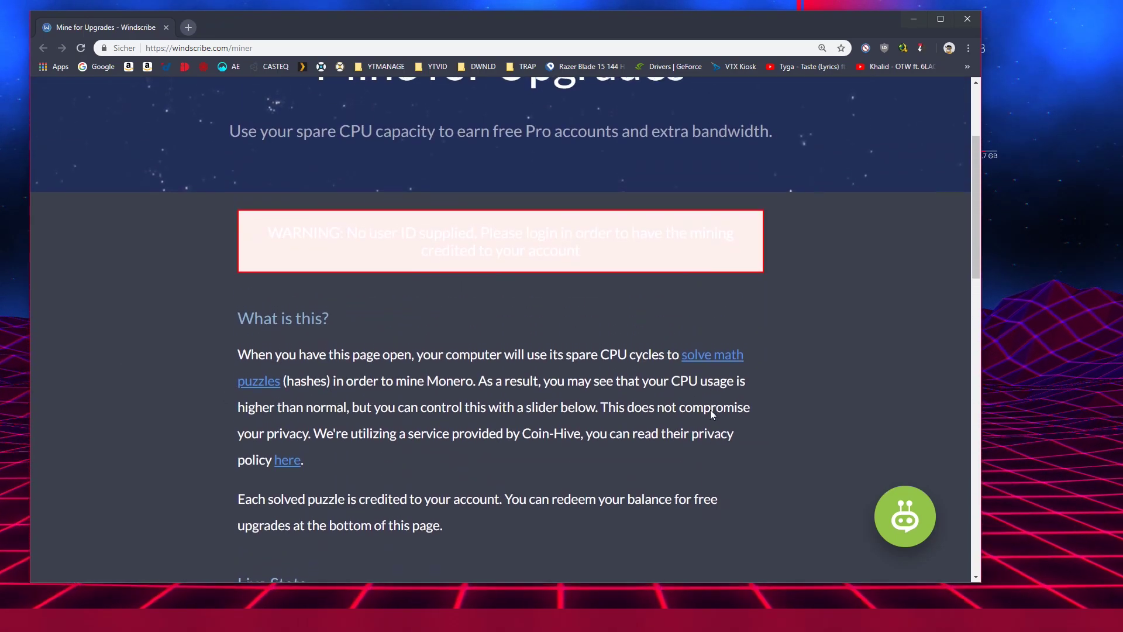
pyautogui.scroll(-5, 693, 388)
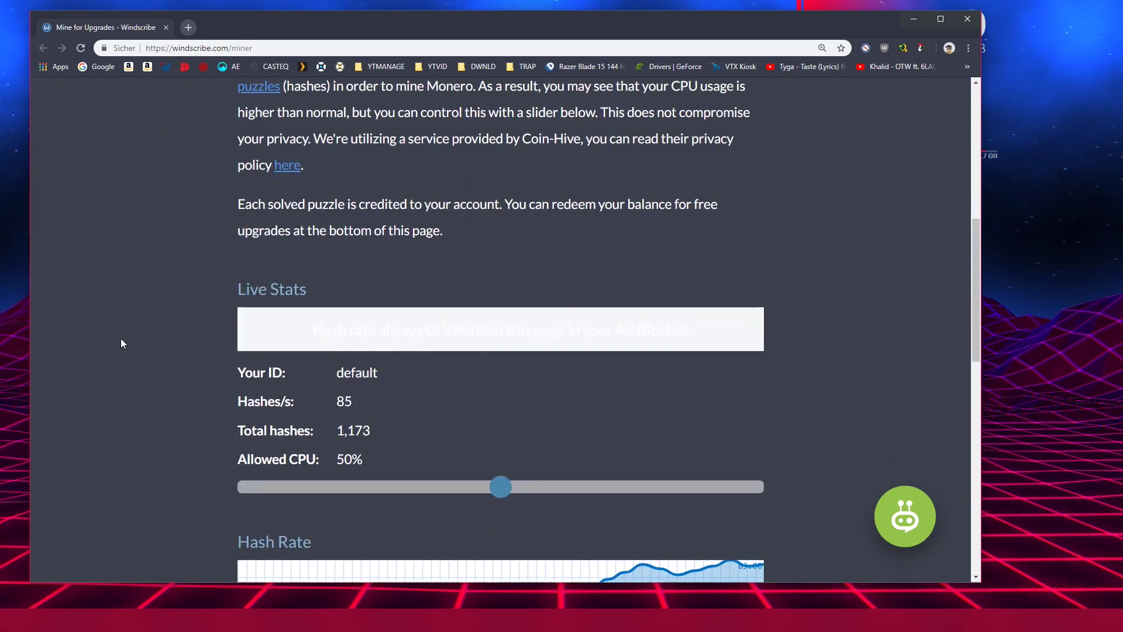
pyautogui.scroll(5, 132, 350)
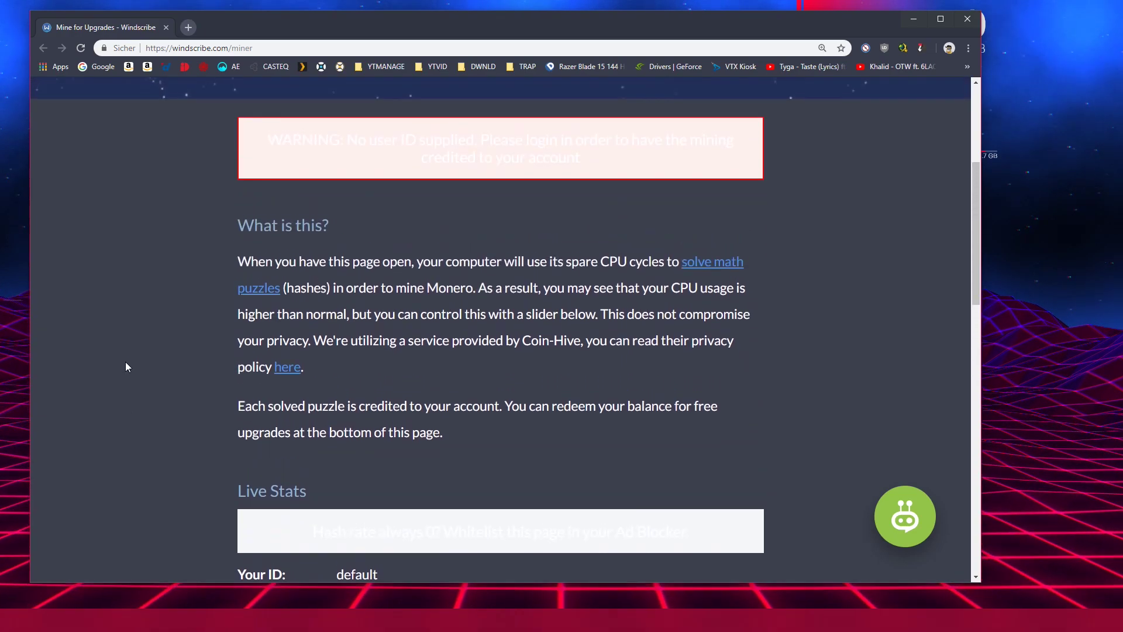
pyautogui.scroll(3, 176, 328)
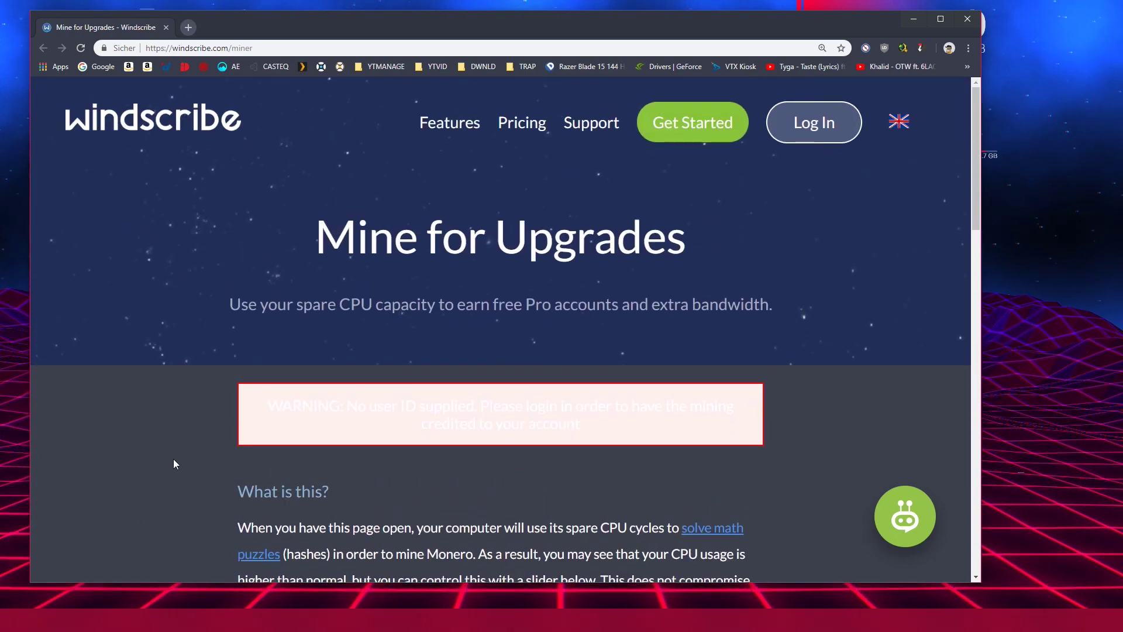
# Step: Leave the miner page via Log In and reach the account's Account Overview page
pyautogui.click(815, 134)
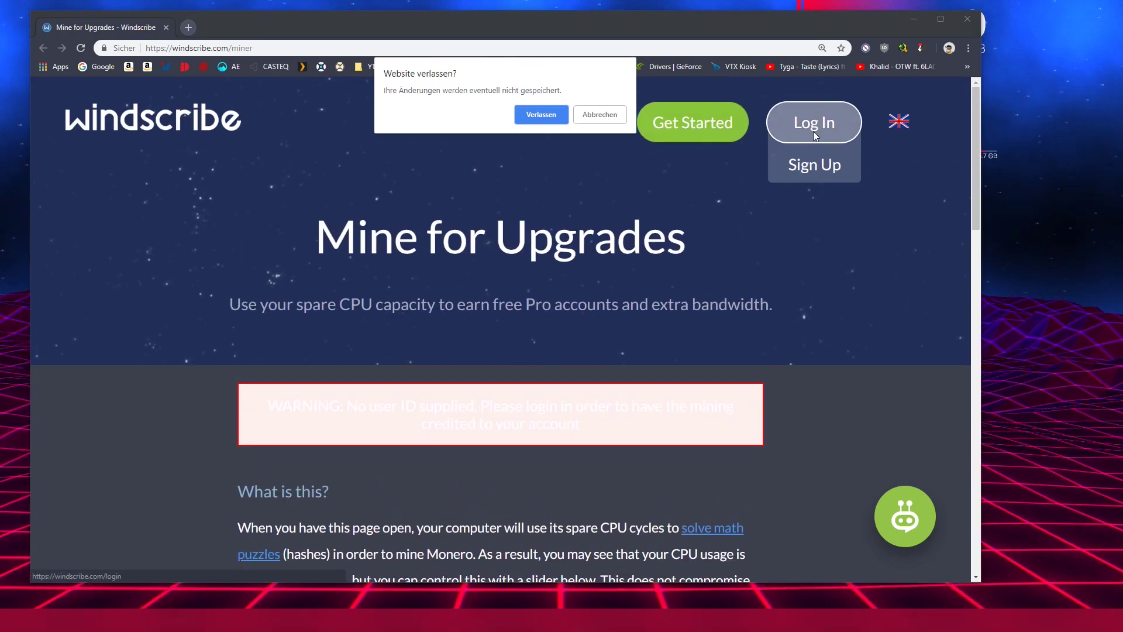
pyautogui.click(545, 118)
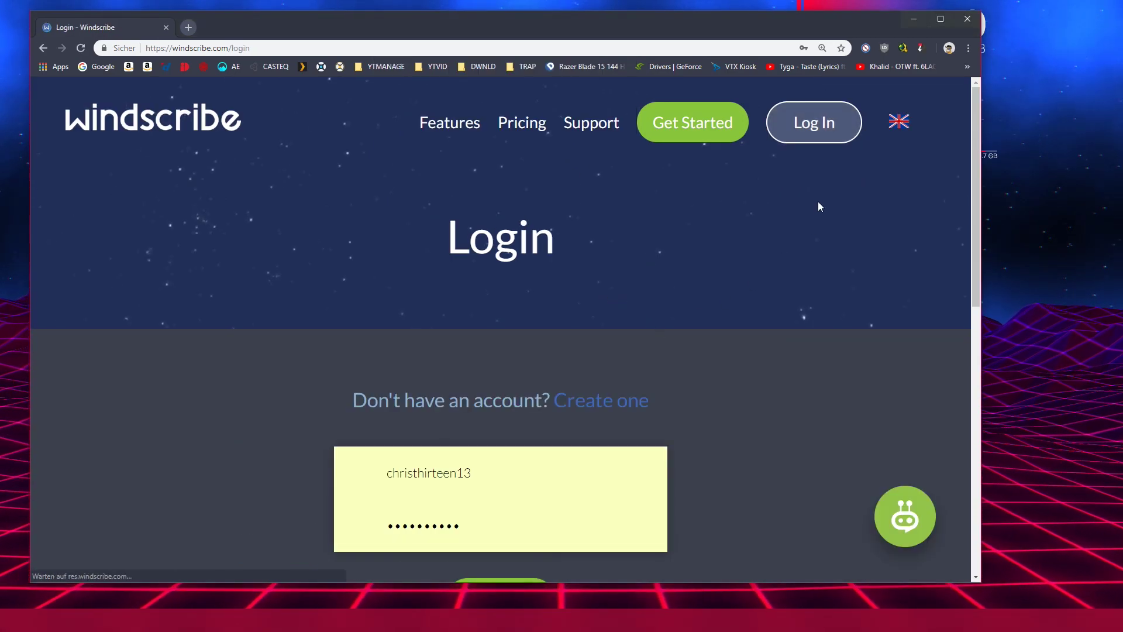
pyautogui.scroll(-2, 673, 363)
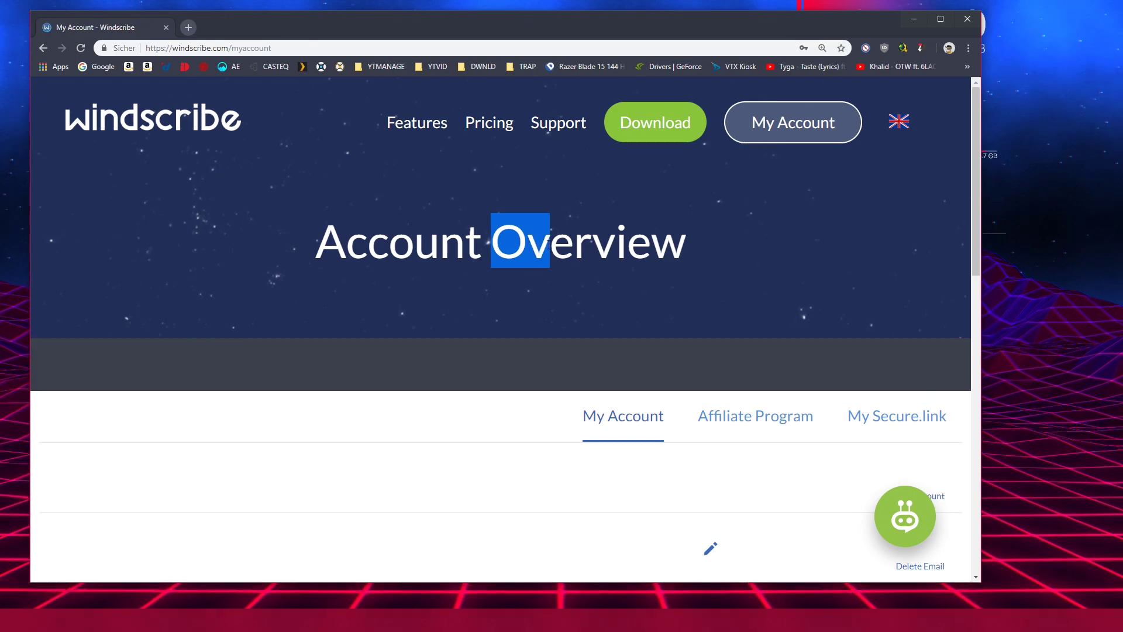
pyautogui.moveTo(698, 252); pyautogui.dragTo(351, 244)
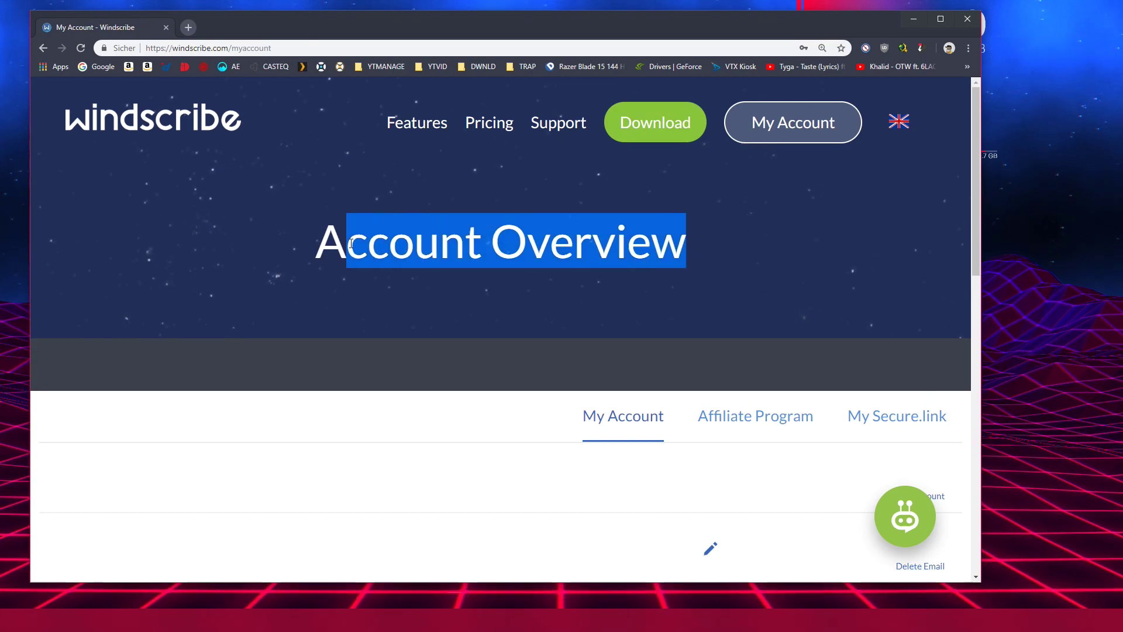
pyautogui.click(335, 275)
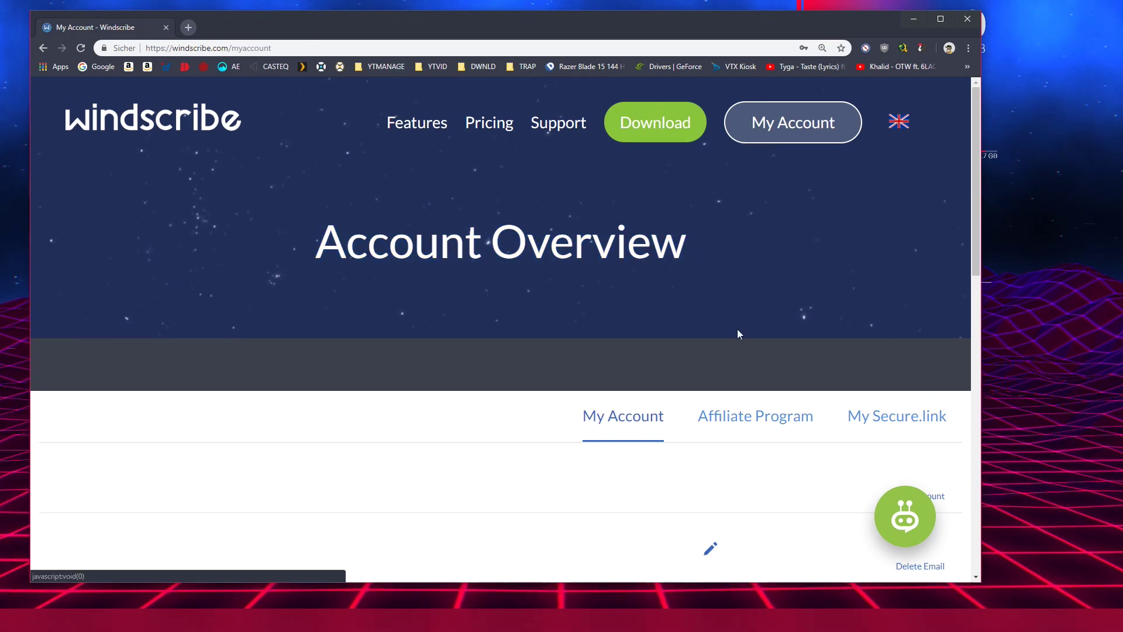
pyautogui.scroll(-3, 662, 271)
pyautogui.scroll(3, 438, 349)
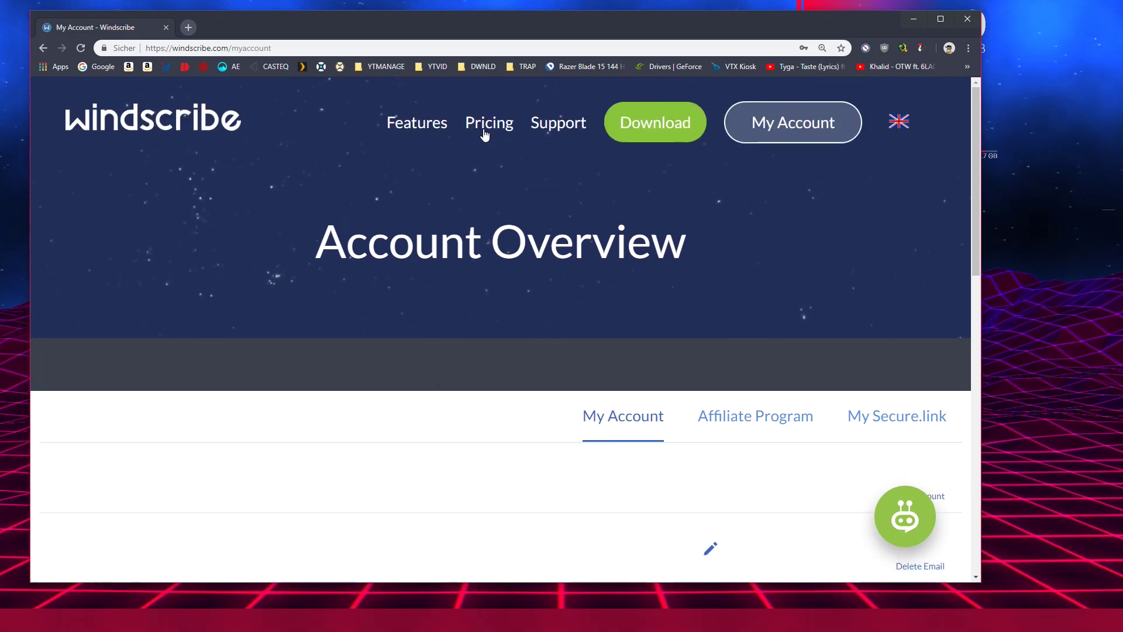
# Step: Open the Upgrade to Pro pricing page and review the plans, including the $4.08 yearly price
pyautogui.click(485, 135)
pyautogui.scroll(-2, 496, 514)
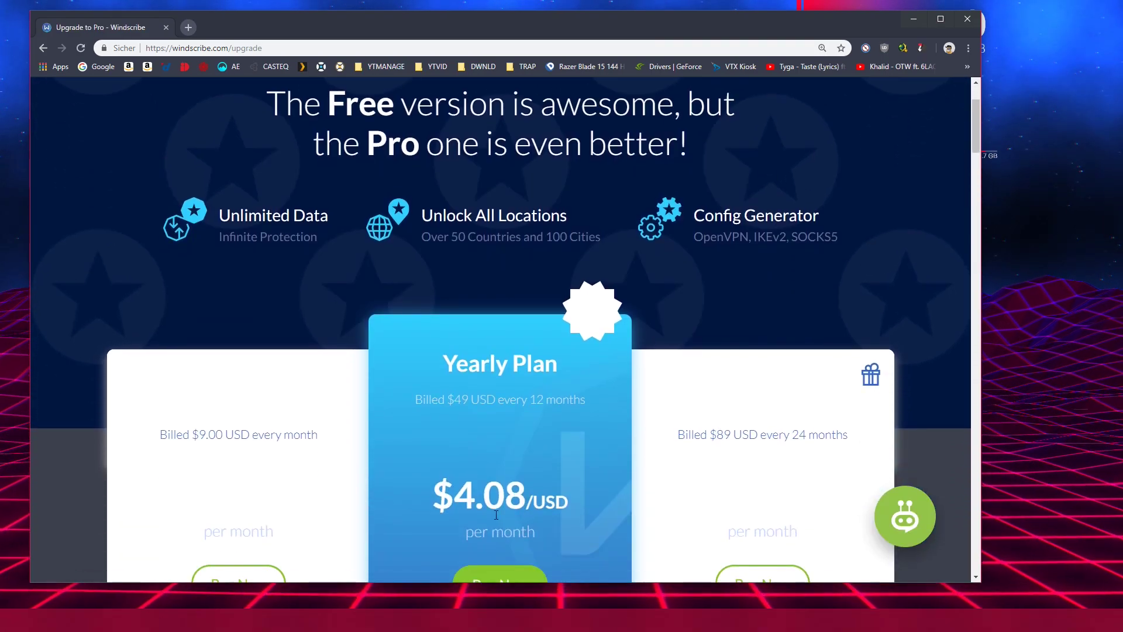
pyautogui.moveTo(584, 500); pyautogui.dragTo(575, 468)
pyautogui.scroll(-2, 579, 456)
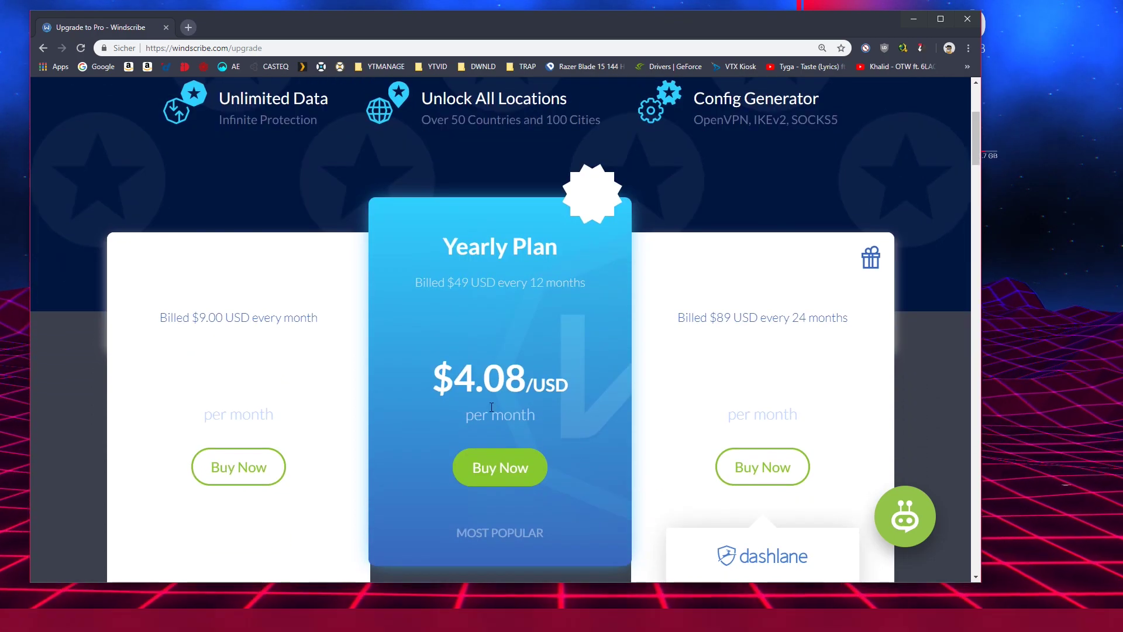
pyautogui.scroll(-4, 541, 405)
pyautogui.scroll(2, 540, 405)
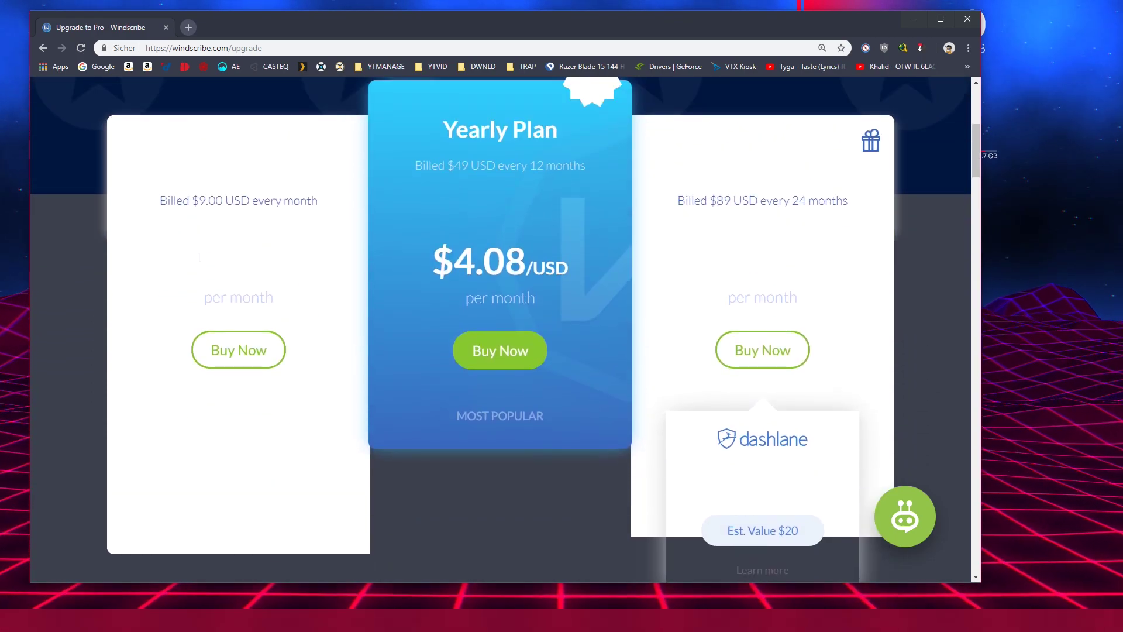
pyautogui.scroll(6, 477, 396)
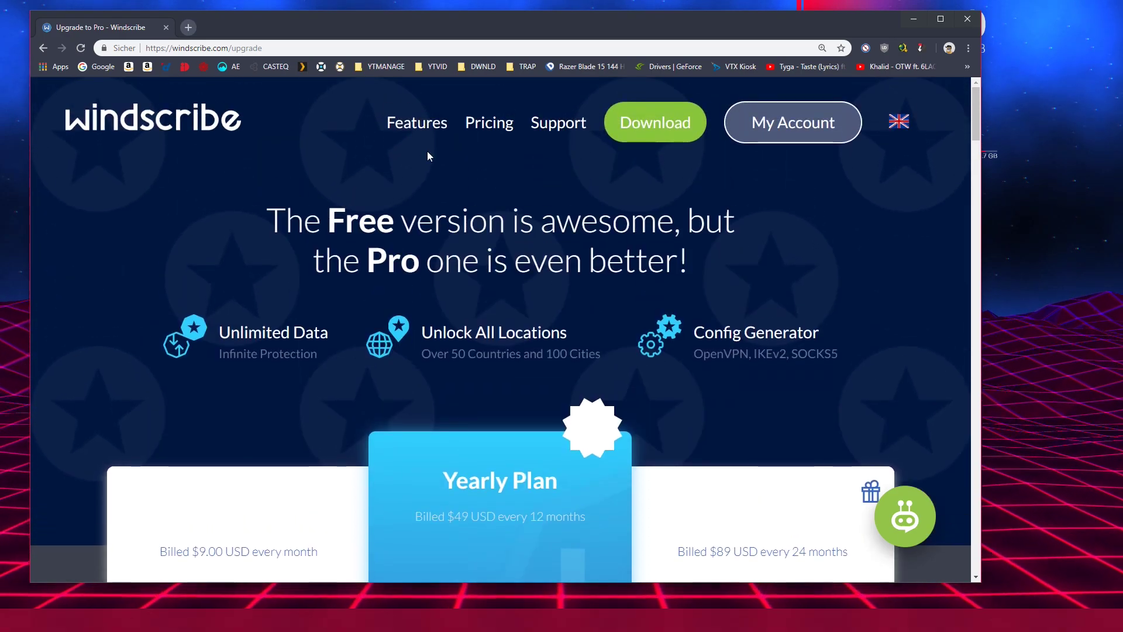
# Step: Go to the Features page and scroll down toward the footer
pyautogui.click(433, 133)
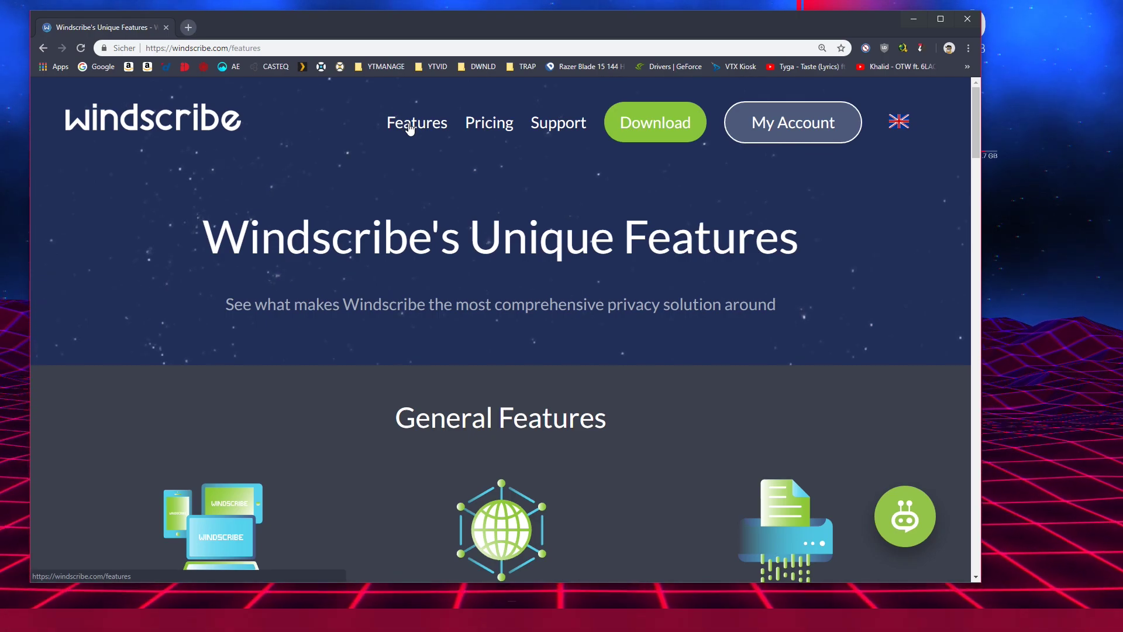
pyautogui.scroll(-20, 630, 354)
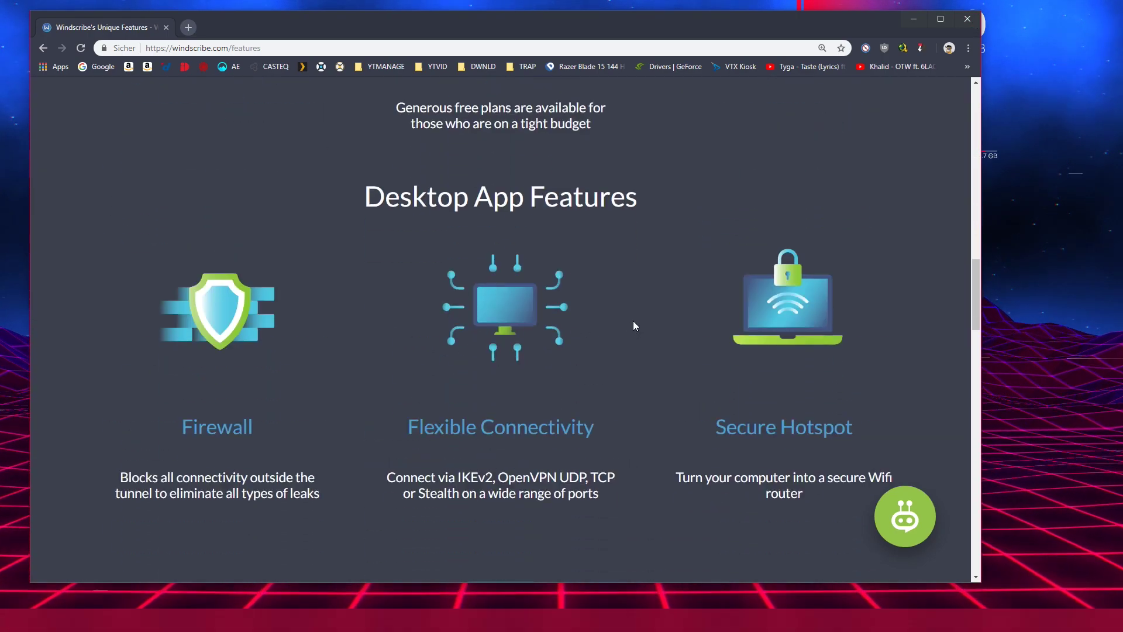
pyautogui.scroll(-10, 634, 326)
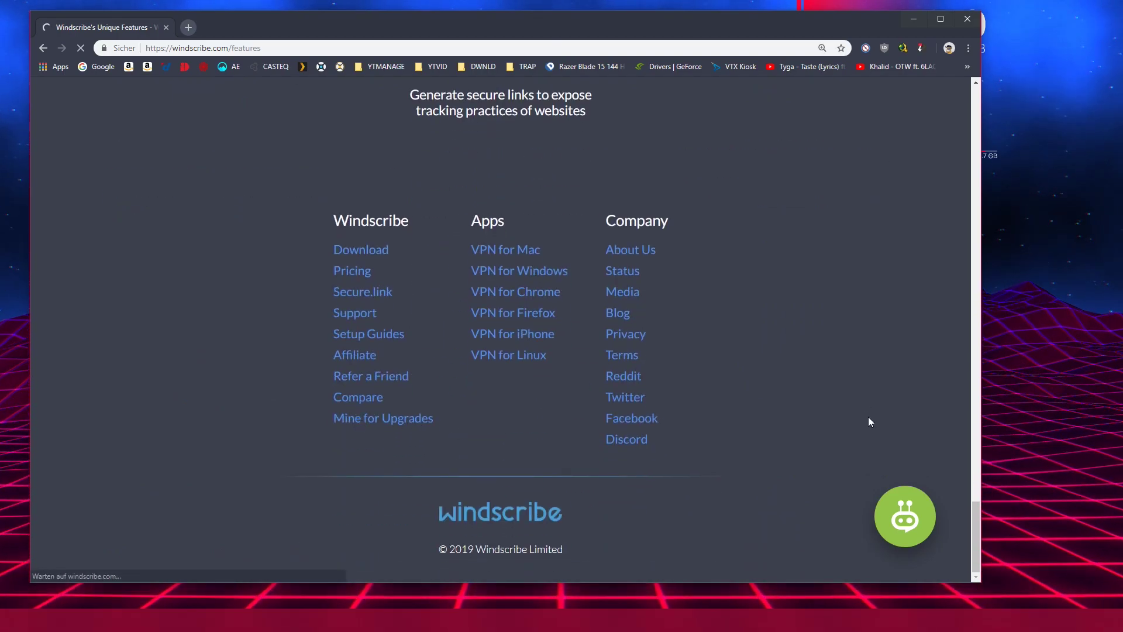
pyautogui.scroll(-5, 819, 414)
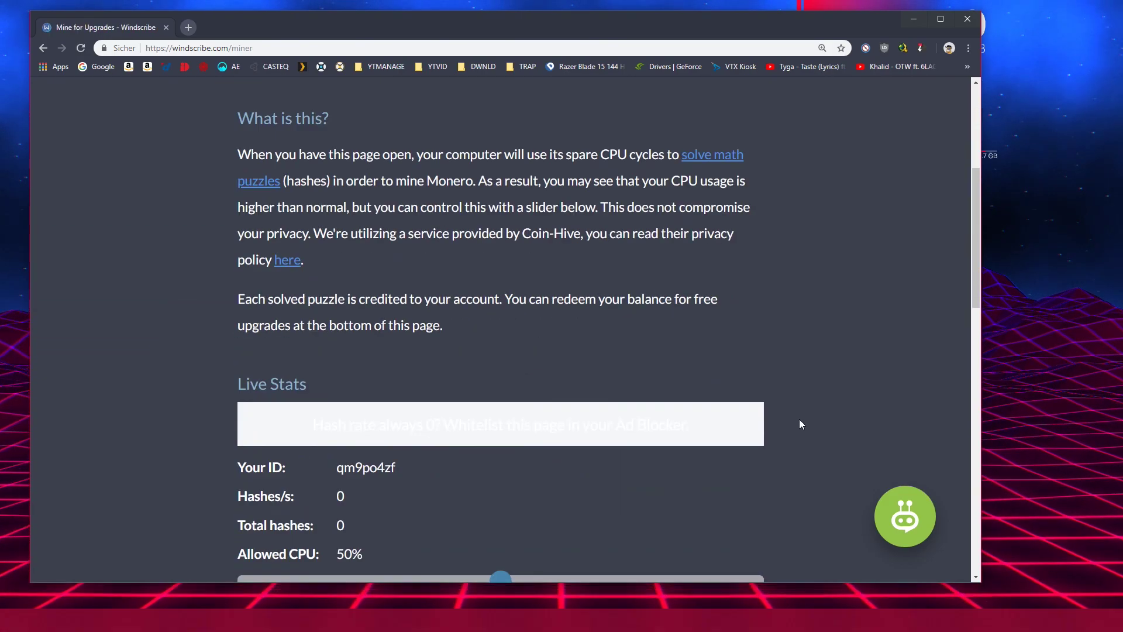
pyautogui.scroll(1, 702, 380)
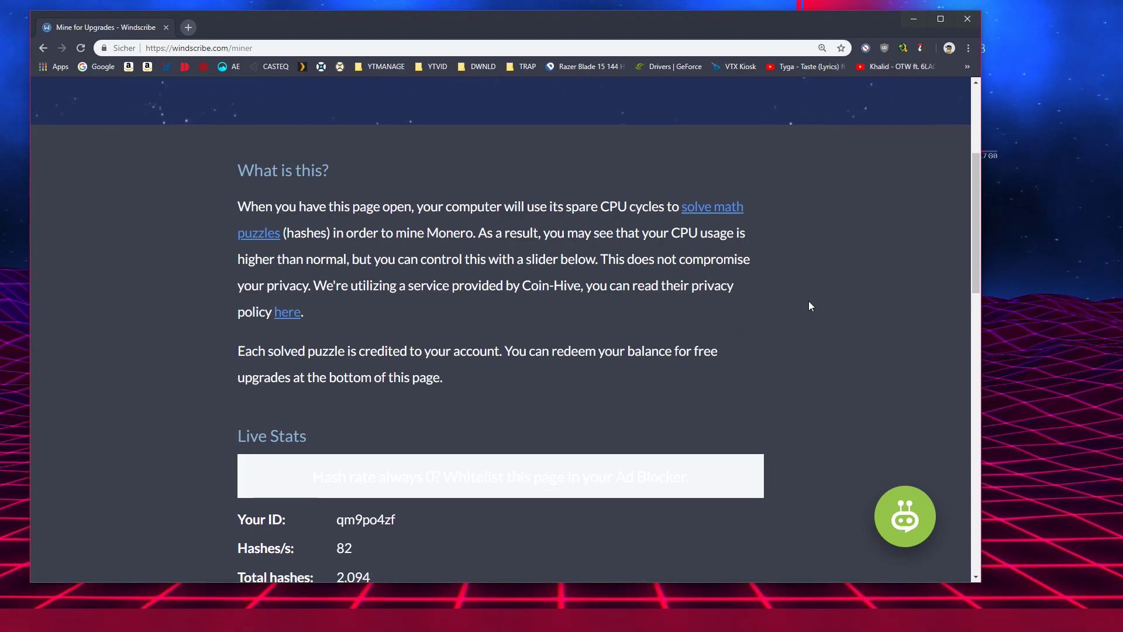
pyautogui.scroll(-1, 810, 303)
pyautogui.scroll(5, 586, 380)
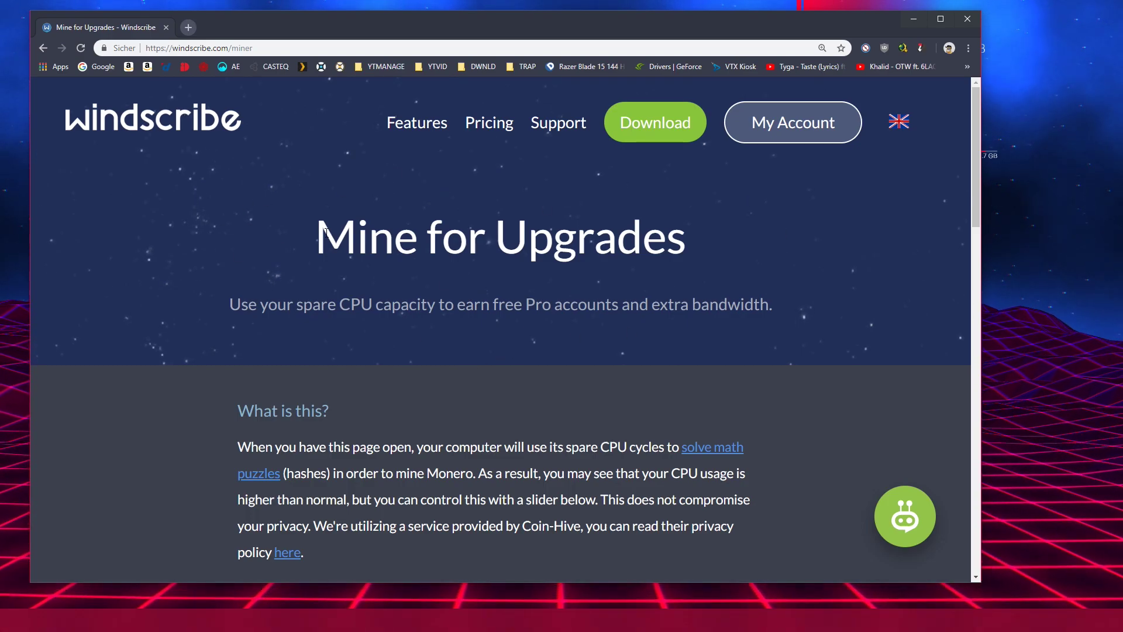
pyautogui.moveTo(326, 230); pyautogui.dragTo(397, 234)
pyautogui.click(452, 382)
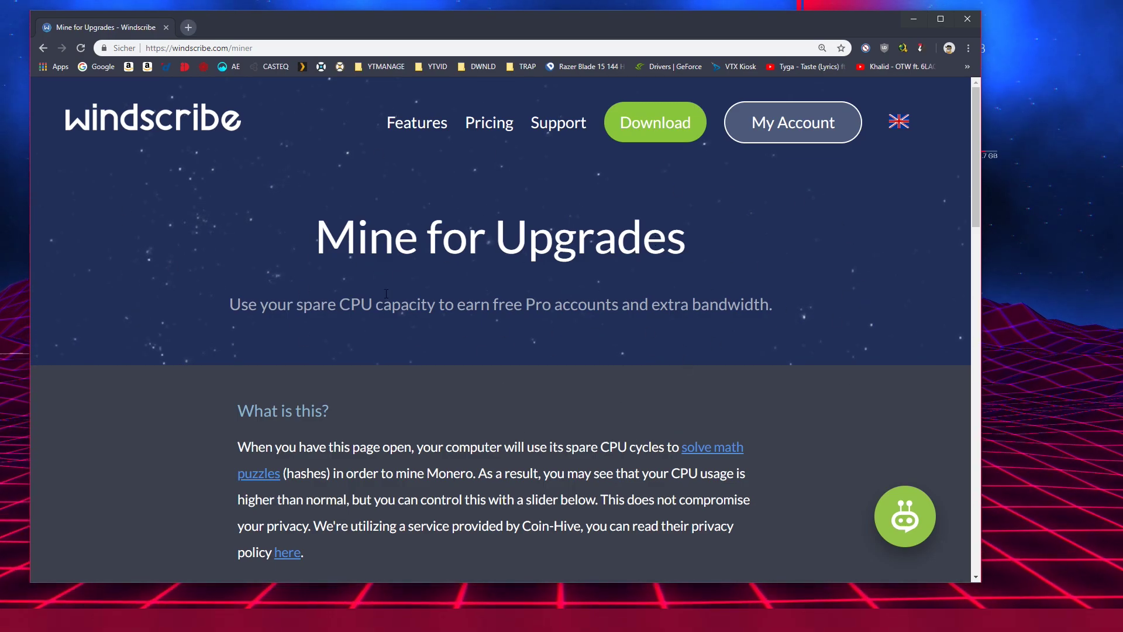
pyautogui.scroll(-1, 849, 270)
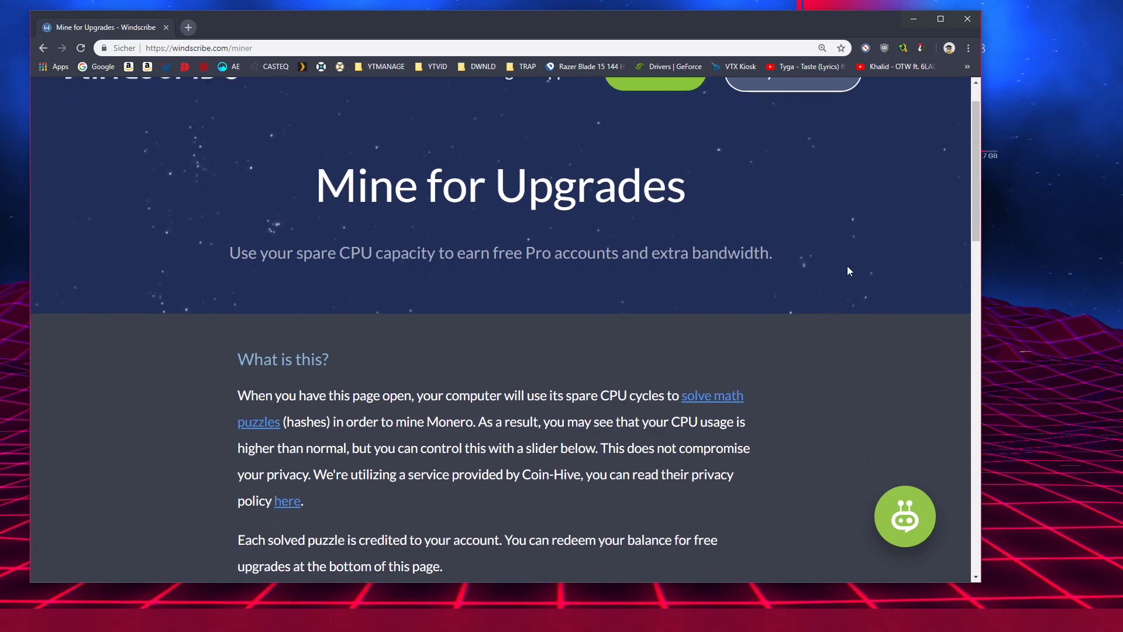
pyautogui.scroll(-4, 390, 401)
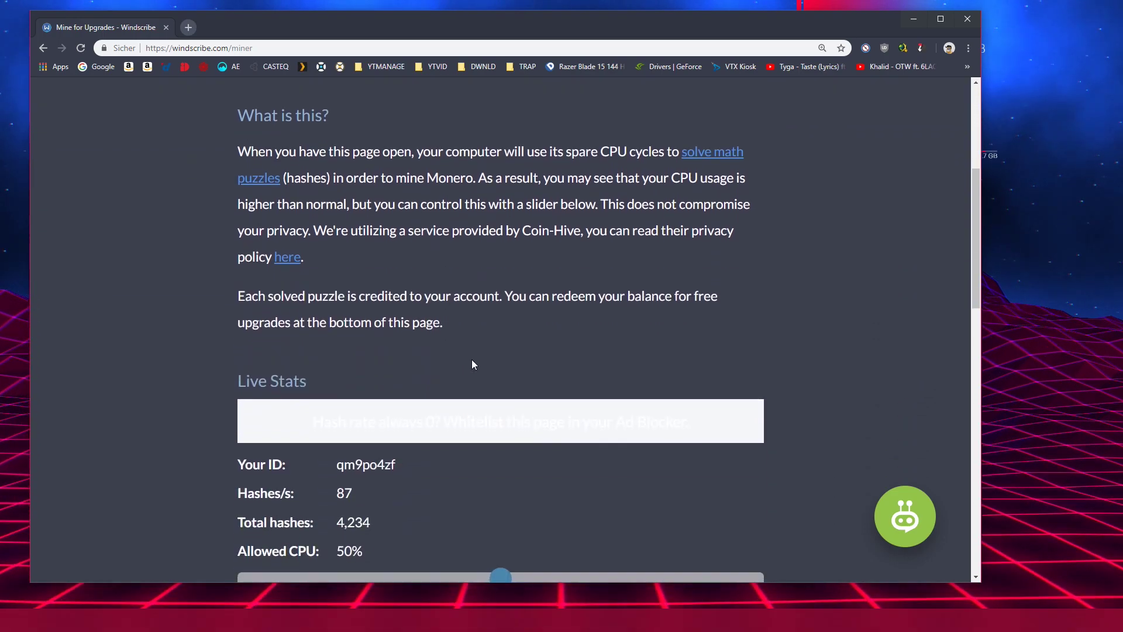
pyautogui.scroll(-2, 532, 376)
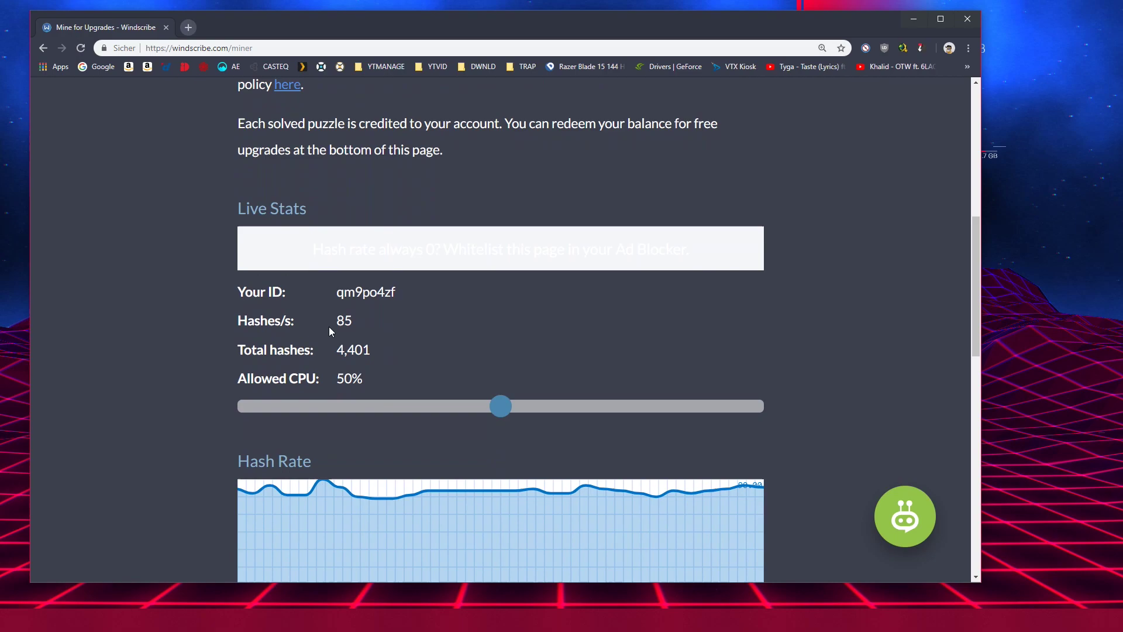
pyautogui.moveTo(335, 292); pyautogui.dragTo(268, 292)
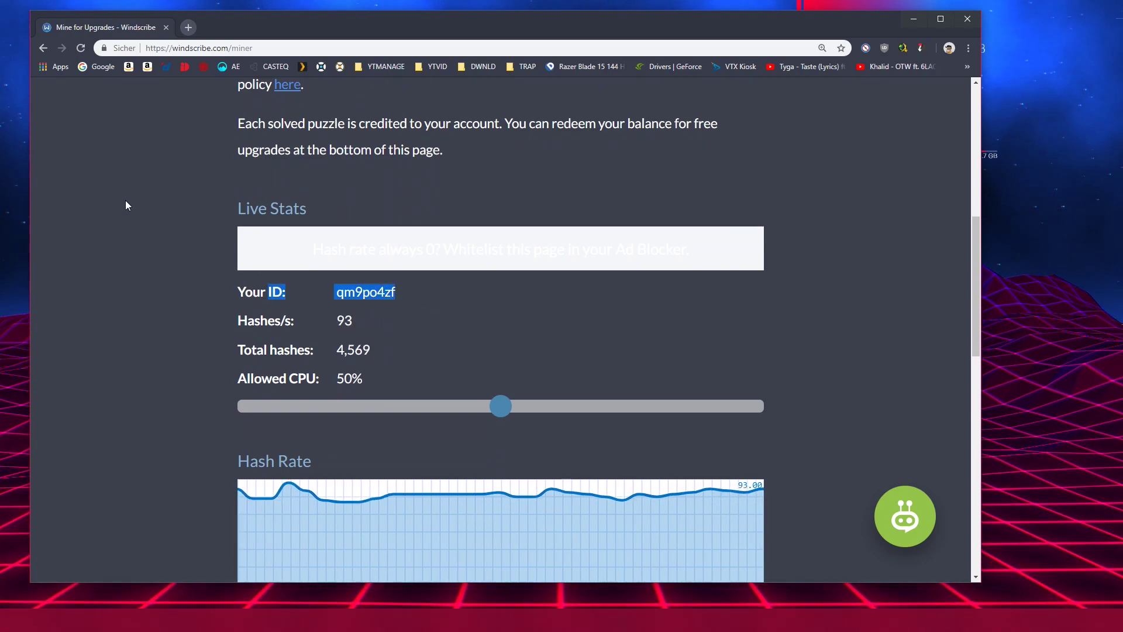
pyautogui.moveTo(405, 292); pyautogui.dragTo(325, 293)
pyautogui.click(429, 315)
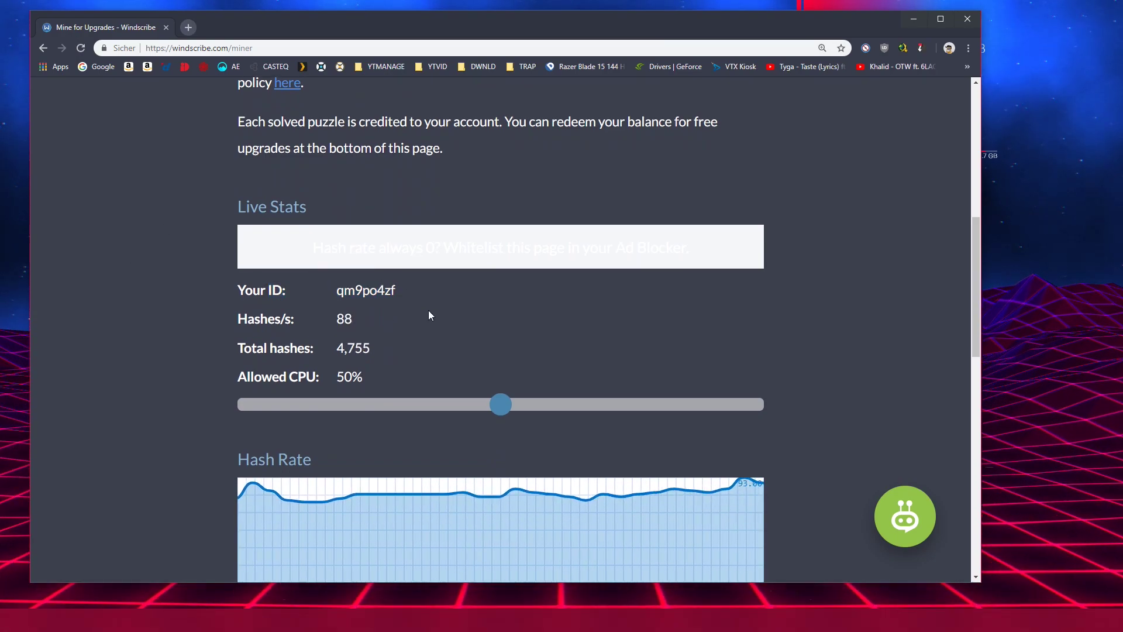
pyautogui.scroll(-8, 428, 316)
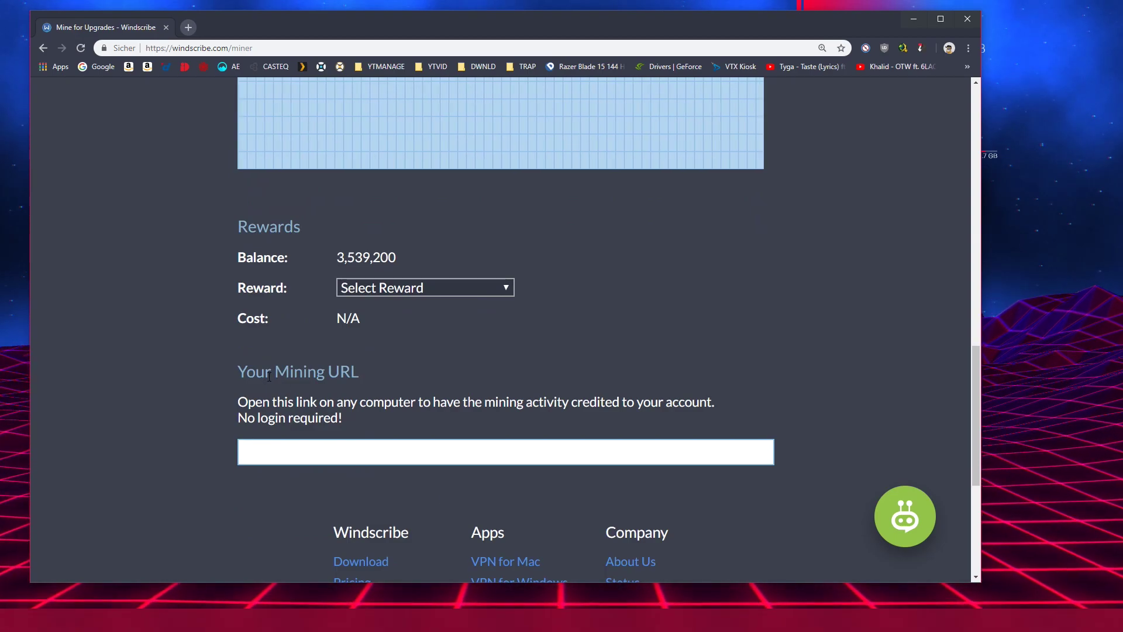
# Step: Select the personal mining URL and copy it with Kopieren
pyautogui.moveTo(360, 403); pyautogui.dragTo(777, 410)
pyautogui.click(745, 455)
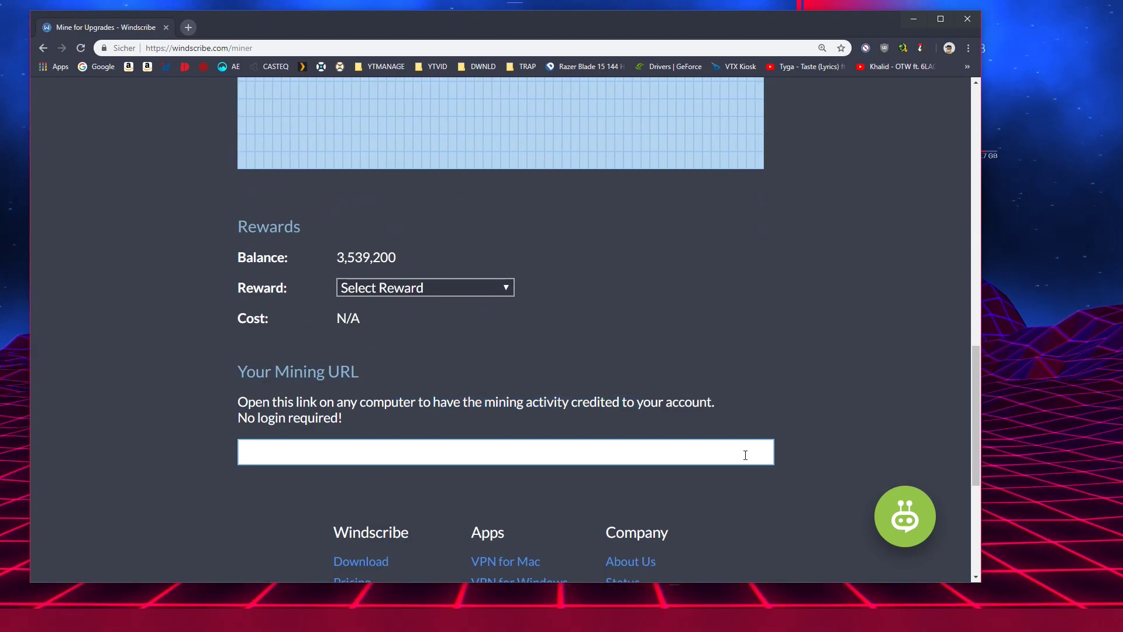
pyautogui.moveTo(745, 455); pyautogui.dragTo(203, 454)
pyautogui.rightClick(454, 462)
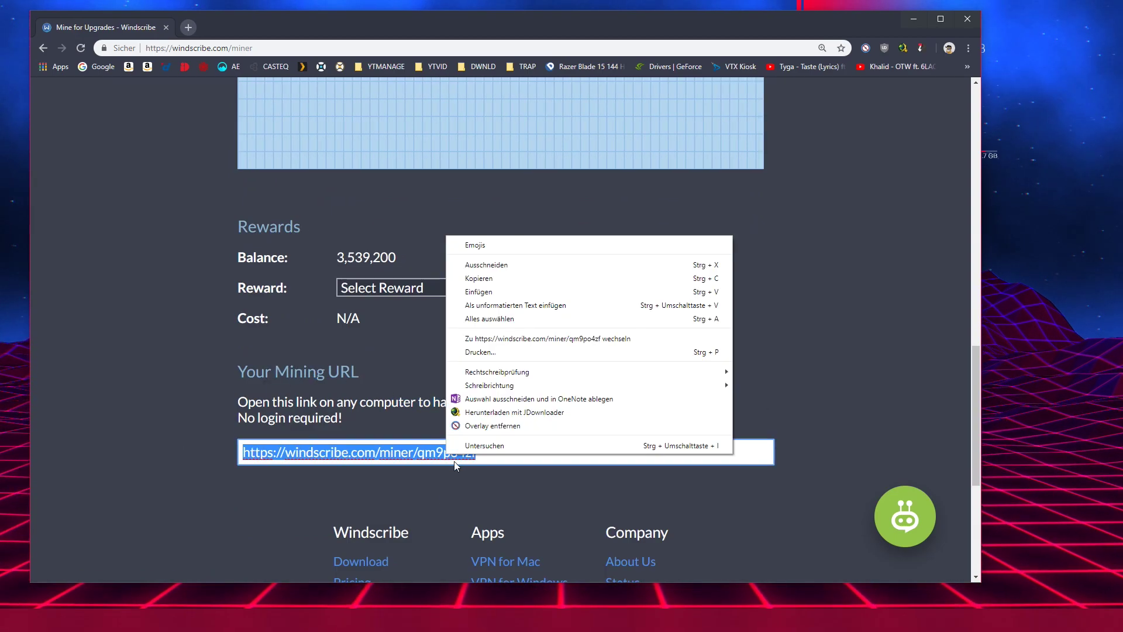
pyautogui.click(485, 280)
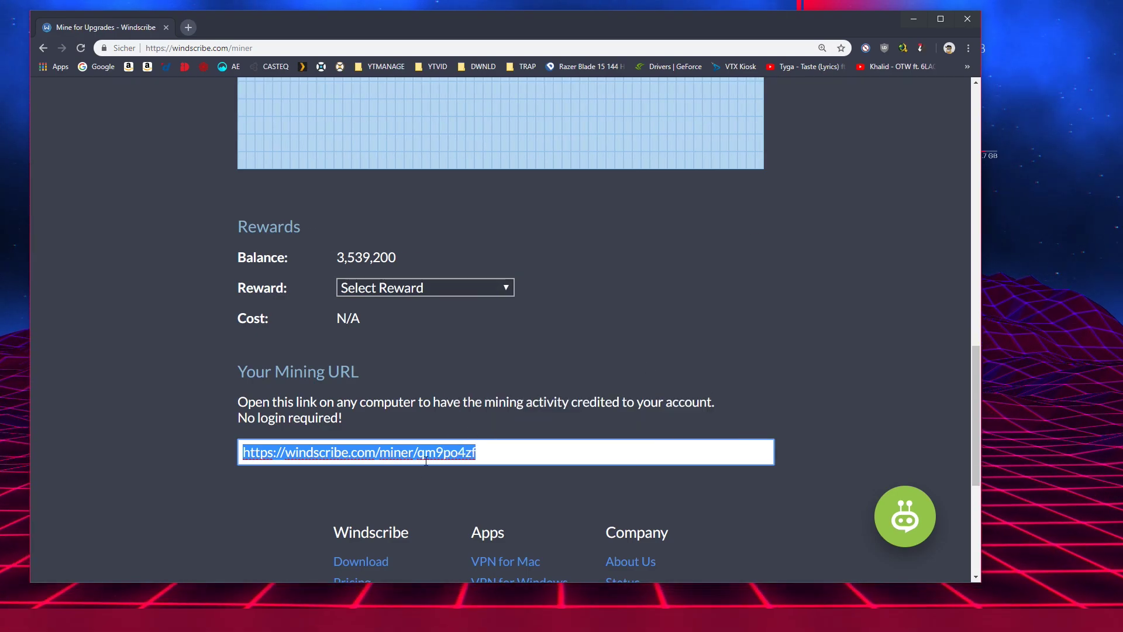
pyautogui.click(497, 258)
pyautogui.moveTo(476, 456); pyautogui.dragTo(240, 452)
pyautogui.click(447, 425)
pyautogui.moveTo(477, 456); pyautogui.dragTo(240, 460)
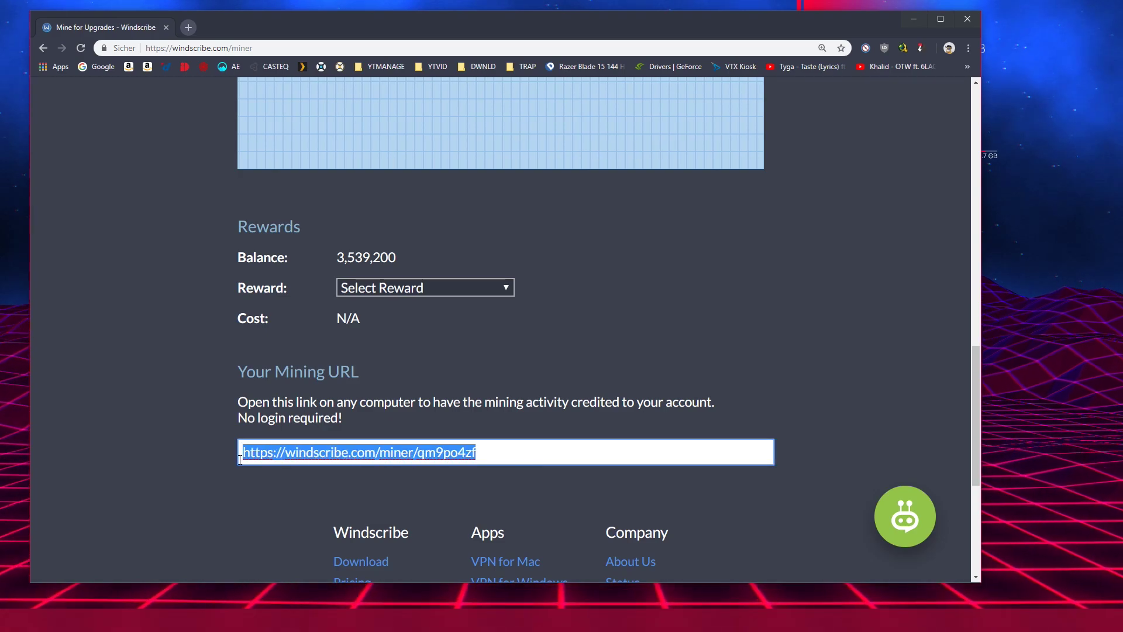
# Step: Scroll through the miner page's stats and reward sections
pyautogui.scroll(5, 709, 483)
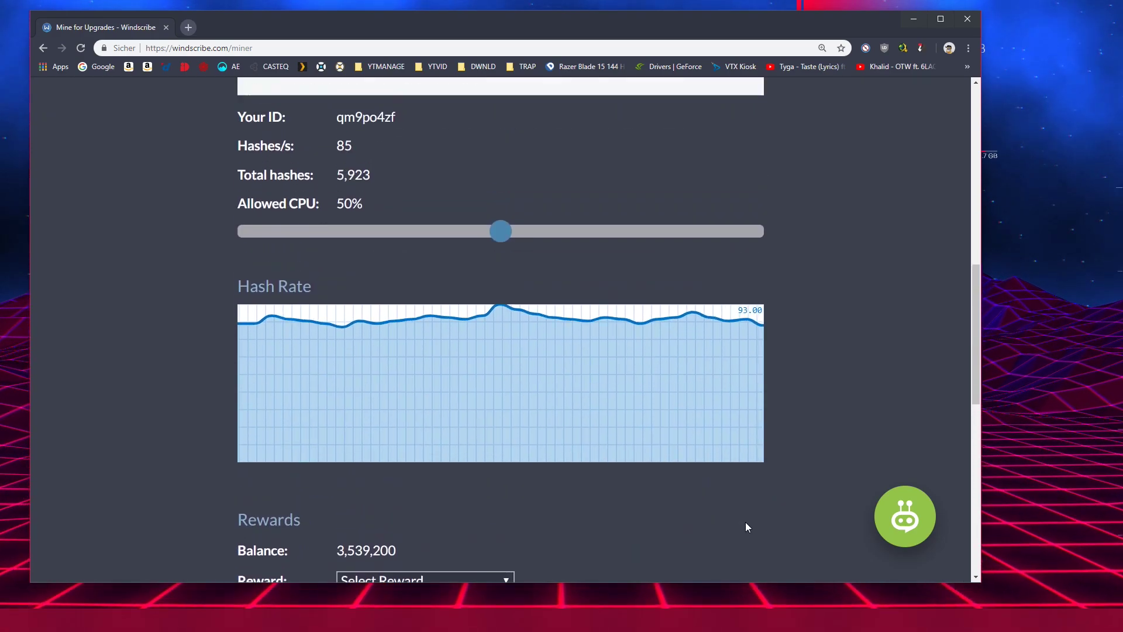
pyautogui.scroll(7, 745, 527)
pyautogui.scroll(-2, 510, 483)
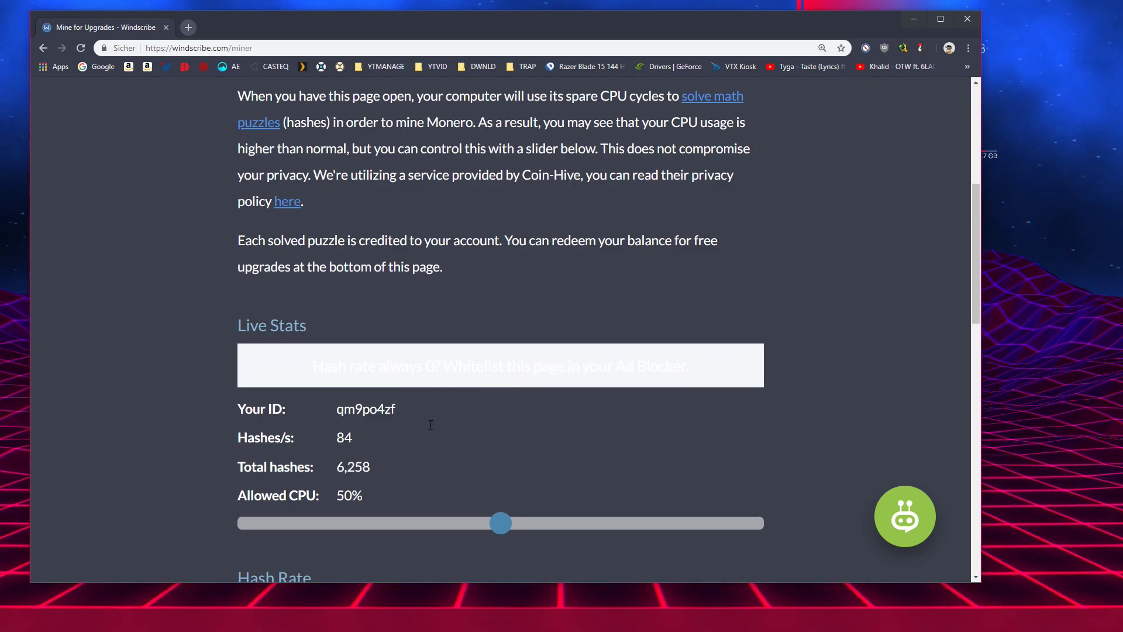
pyautogui.scroll(-5, 850, 319)
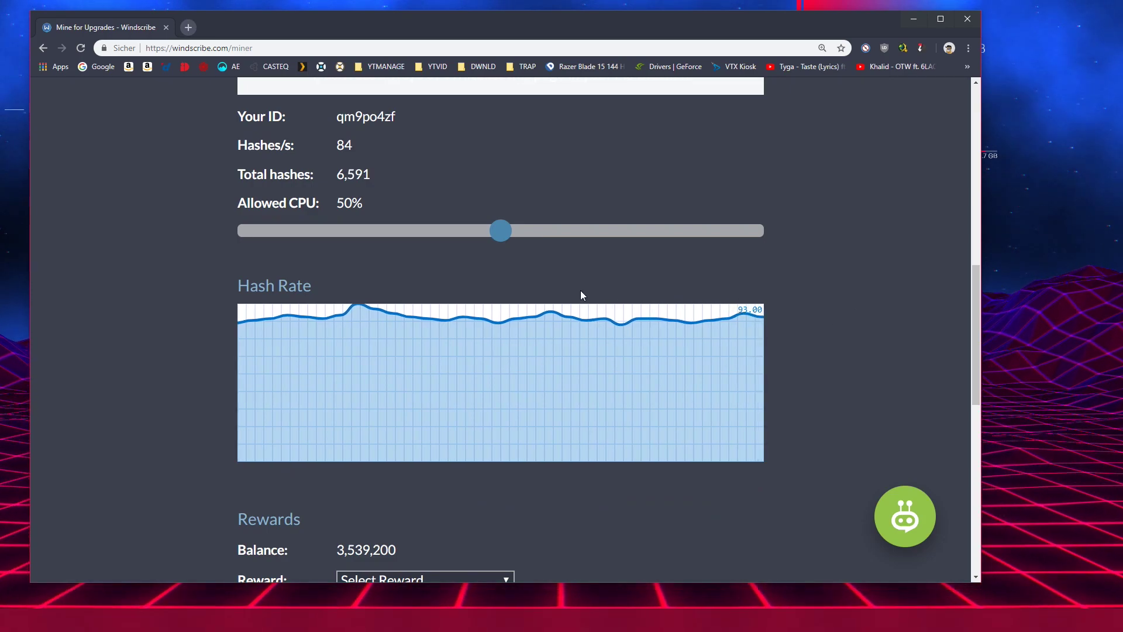
pyautogui.scroll(-2, 859, 293)
pyautogui.scroll(1, 857, 296)
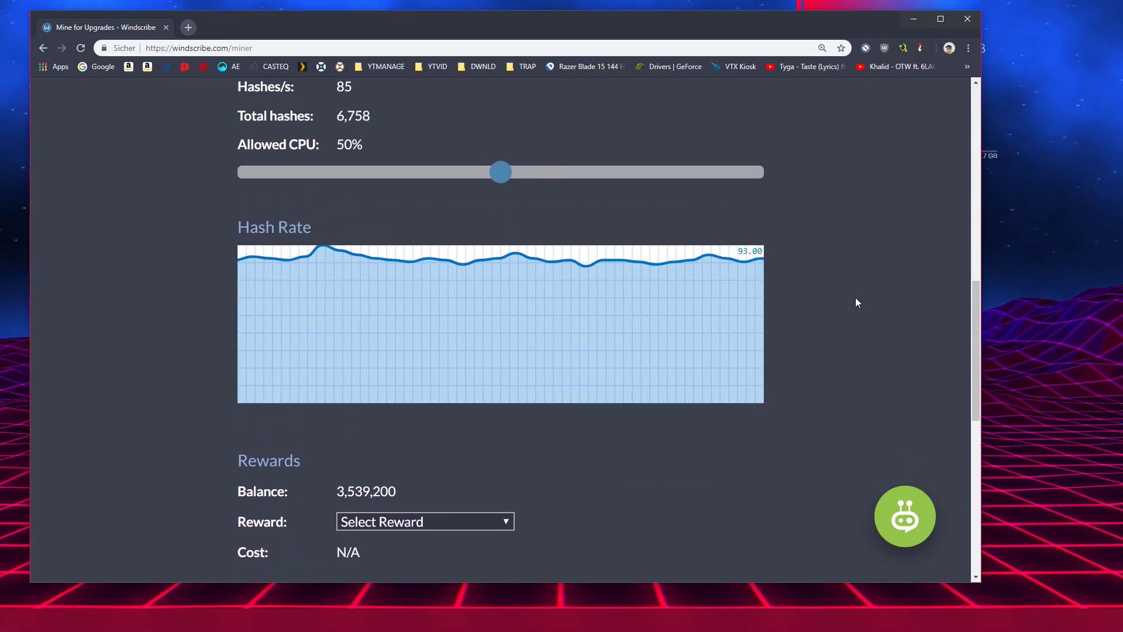
pyautogui.scroll(-1, 176, 433)
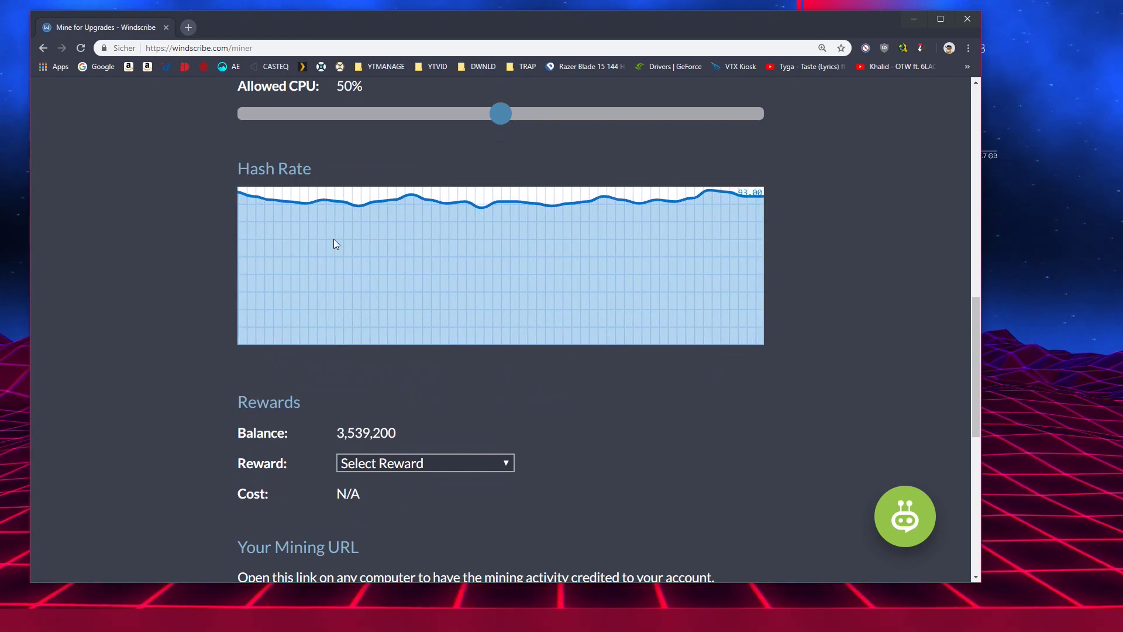
pyautogui.scroll(1, 773, 339)
pyautogui.scroll(-2, 393, 401)
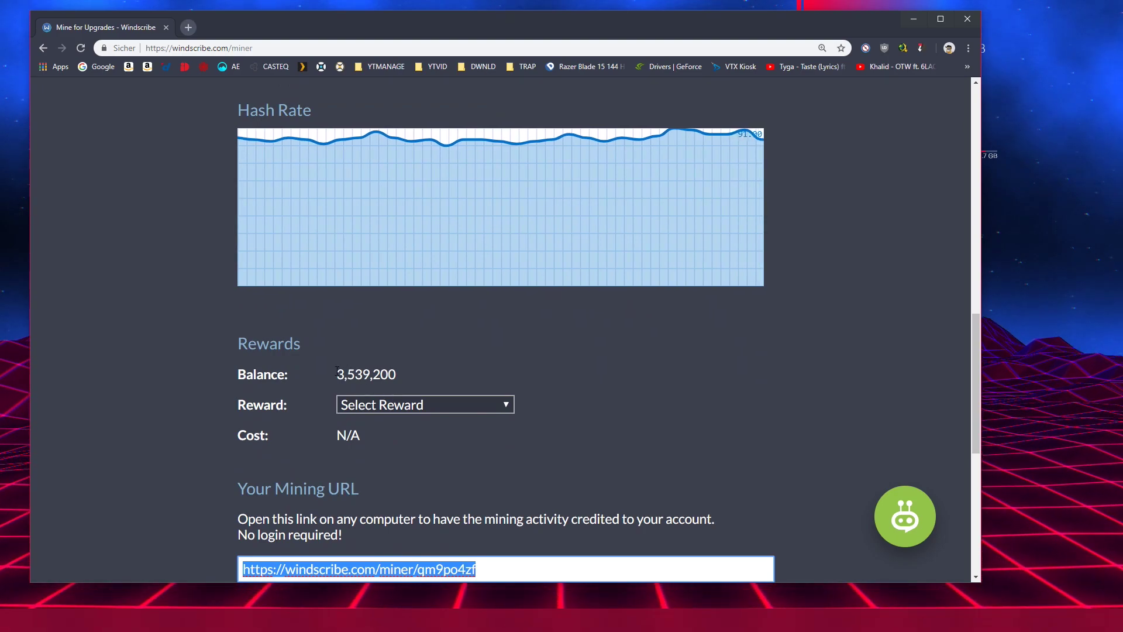
# Step: Check the 3,539,200 reward balance, then return up to Live Stats
pyautogui.moveTo(337, 373); pyautogui.dragTo(411, 373)
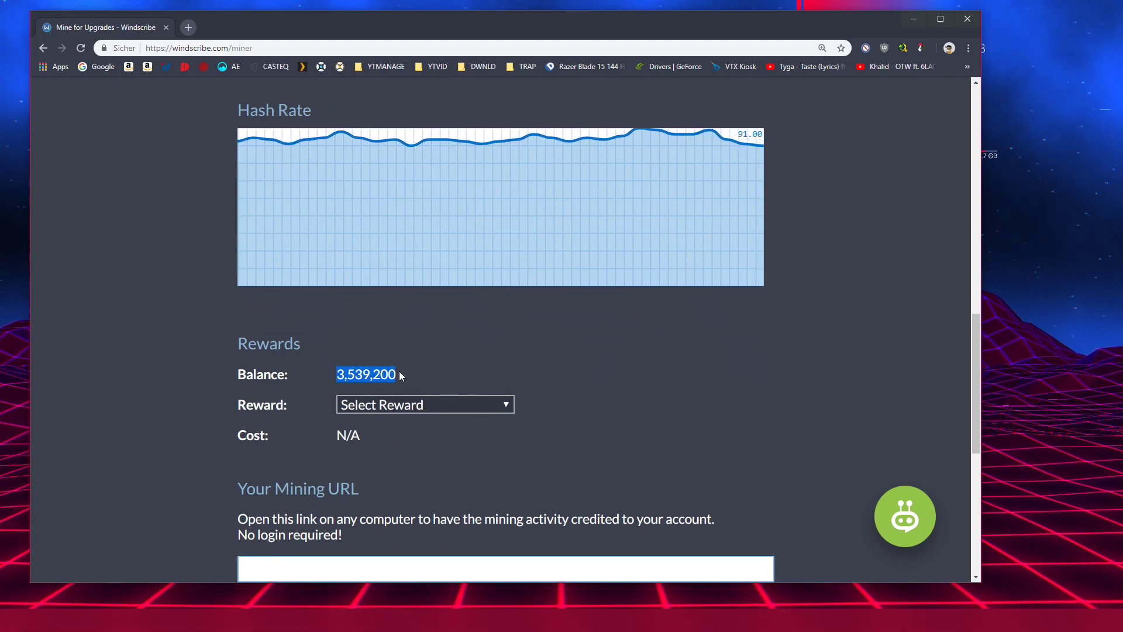
pyautogui.click(402, 373)
pyautogui.doubleClick(366, 374)
pyautogui.click(705, 430)
pyautogui.scroll(3, 673, 426)
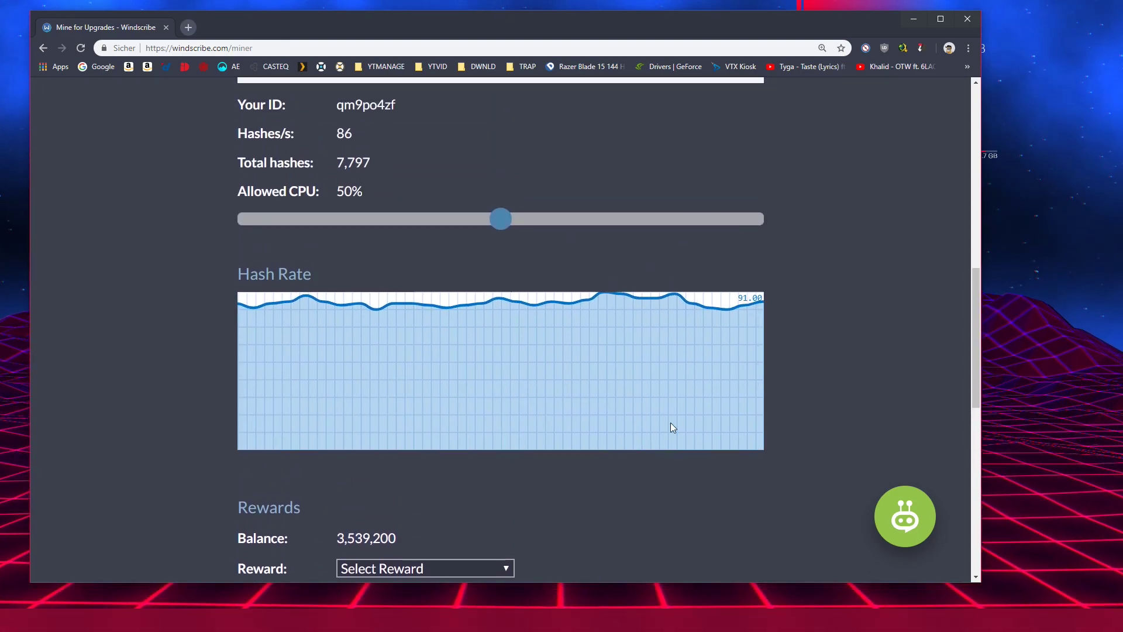
pyautogui.scroll(1, 672, 428)
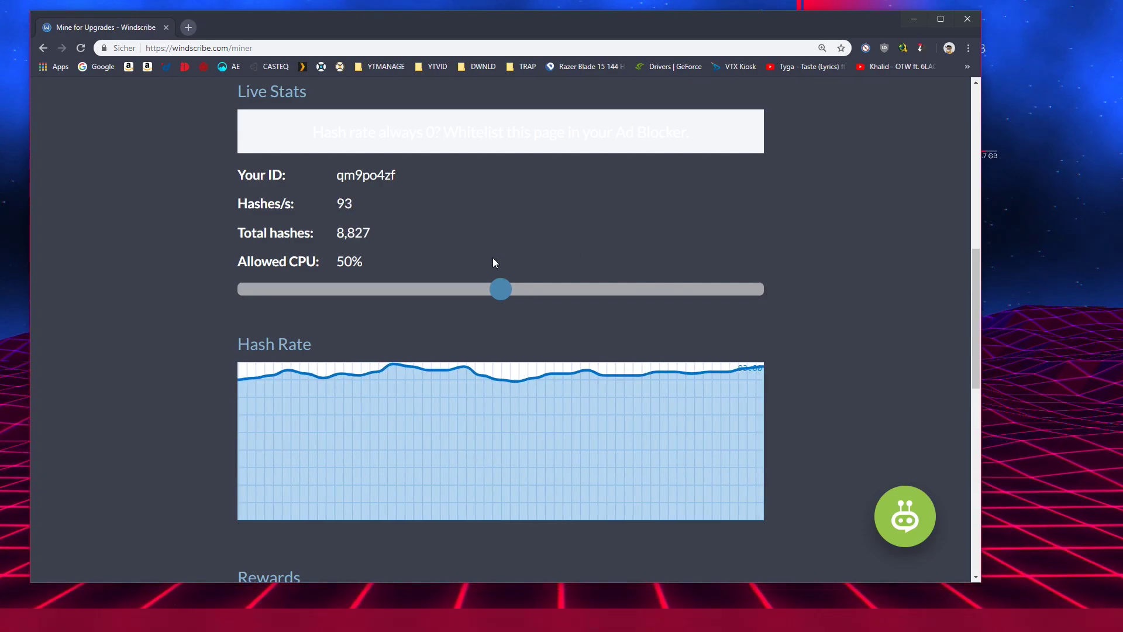
pyautogui.moveTo(501, 290); pyautogui.dragTo(654, 291)
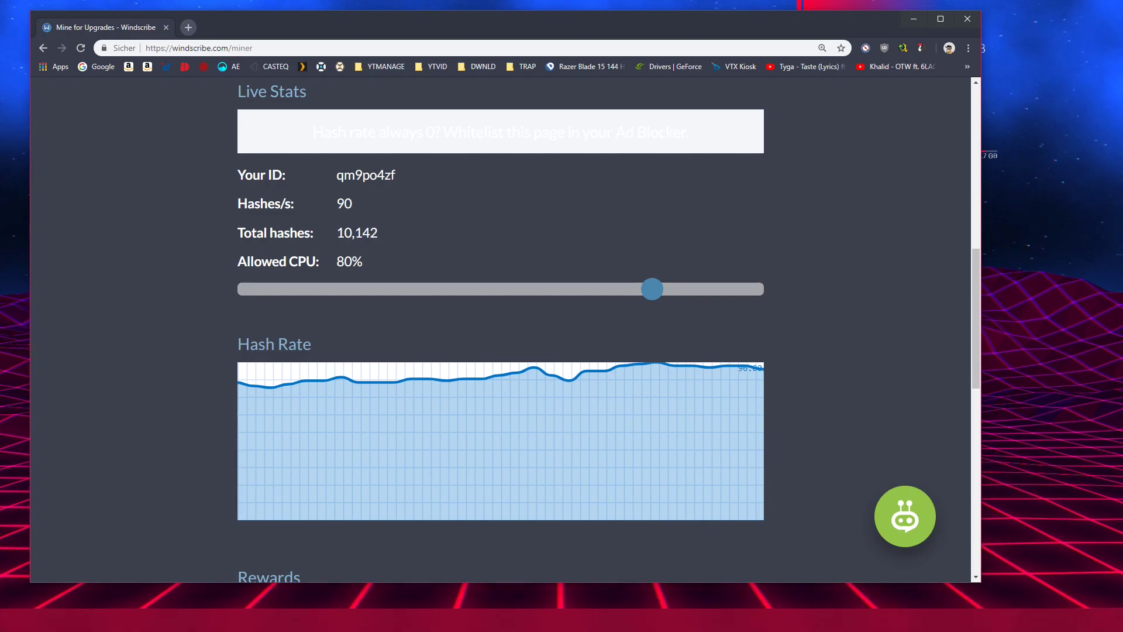
pyautogui.doubleClick(344, 203)
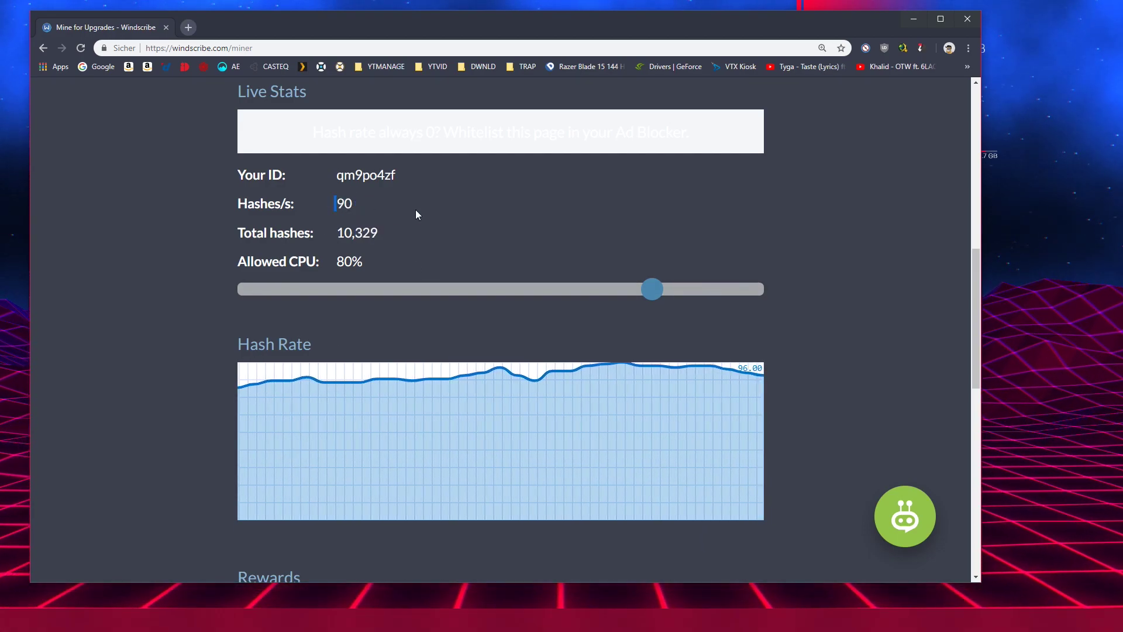
pyautogui.doubleClick(339, 204)
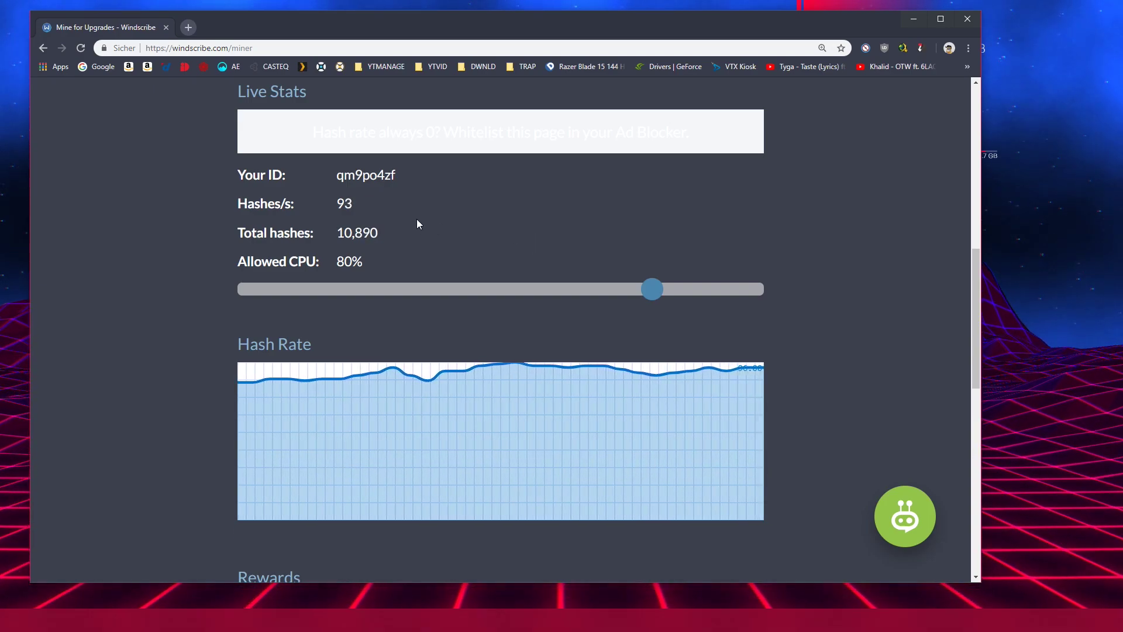
pyautogui.moveTo(652, 289); pyautogui.dragTo(501, 297)
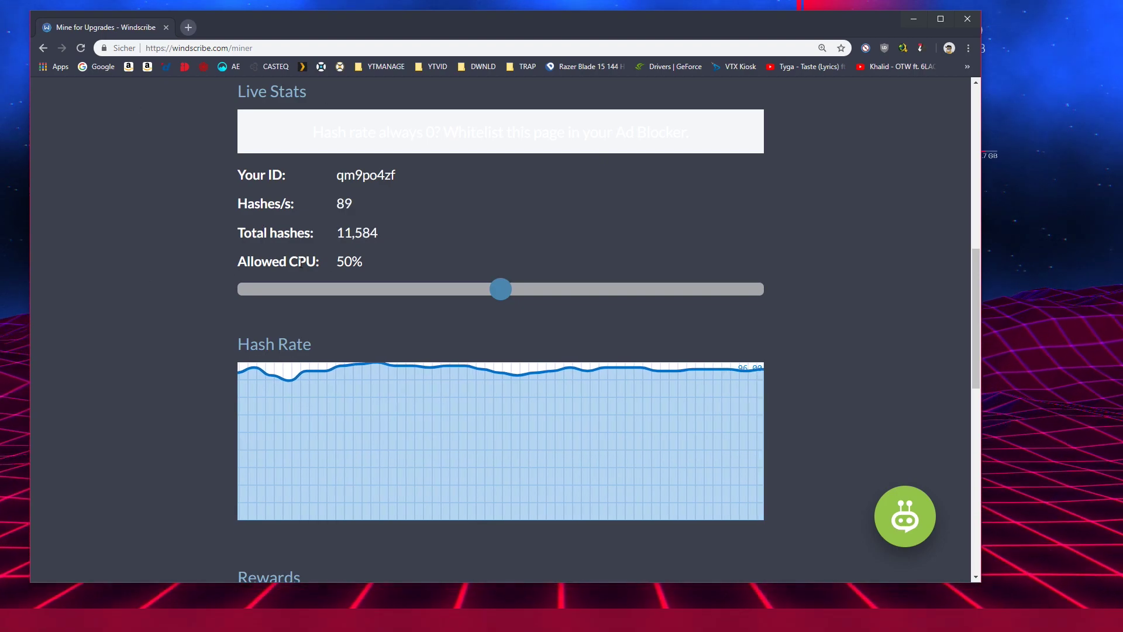
# Step: Scroll to Rewards and try the Reset Bandwidth reward, noting its 1,000,000 cost
pyautogui.scroll(1, 251, 246)
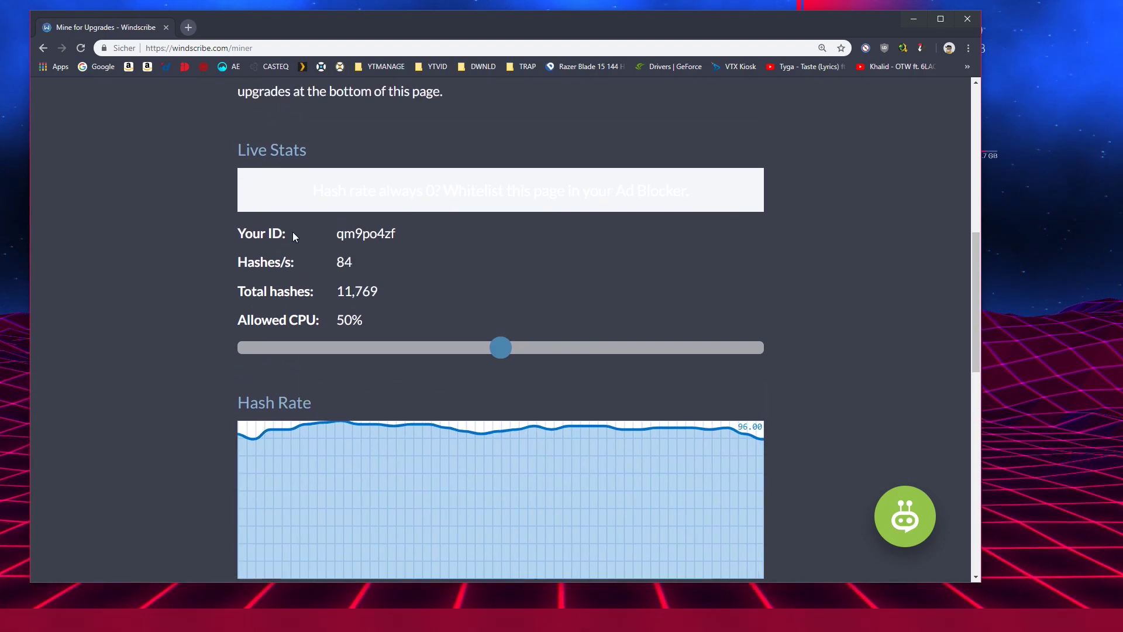
pyautogui.scroll(-5, 363, 340)
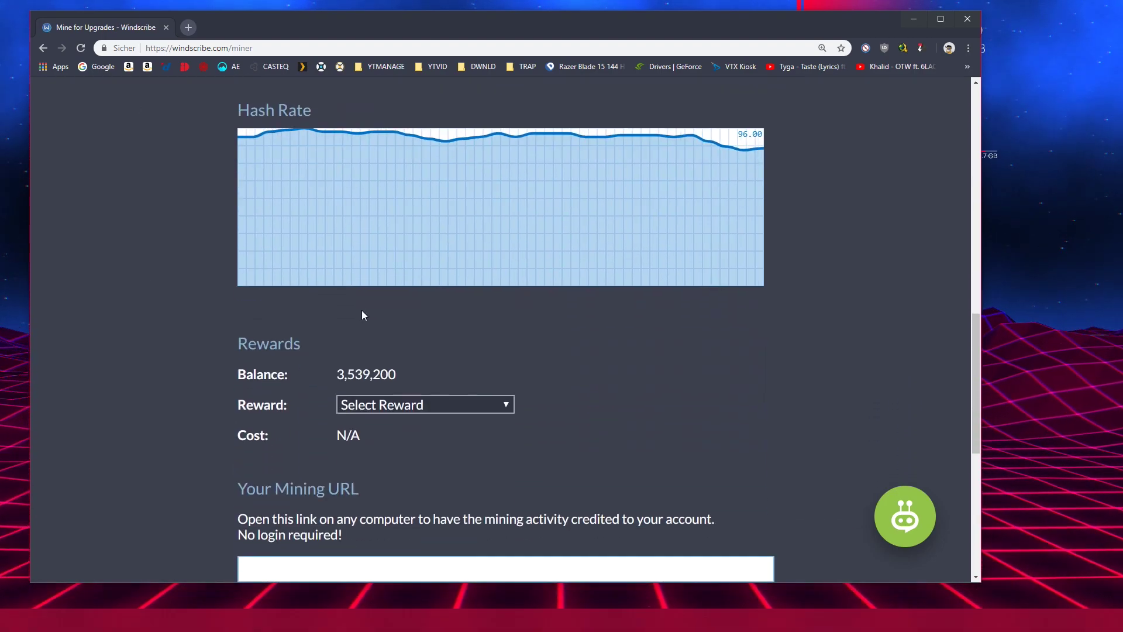
pyautogui.scroll(-2, 736, 381)
pyautogui.scroll(1, 474, 351)
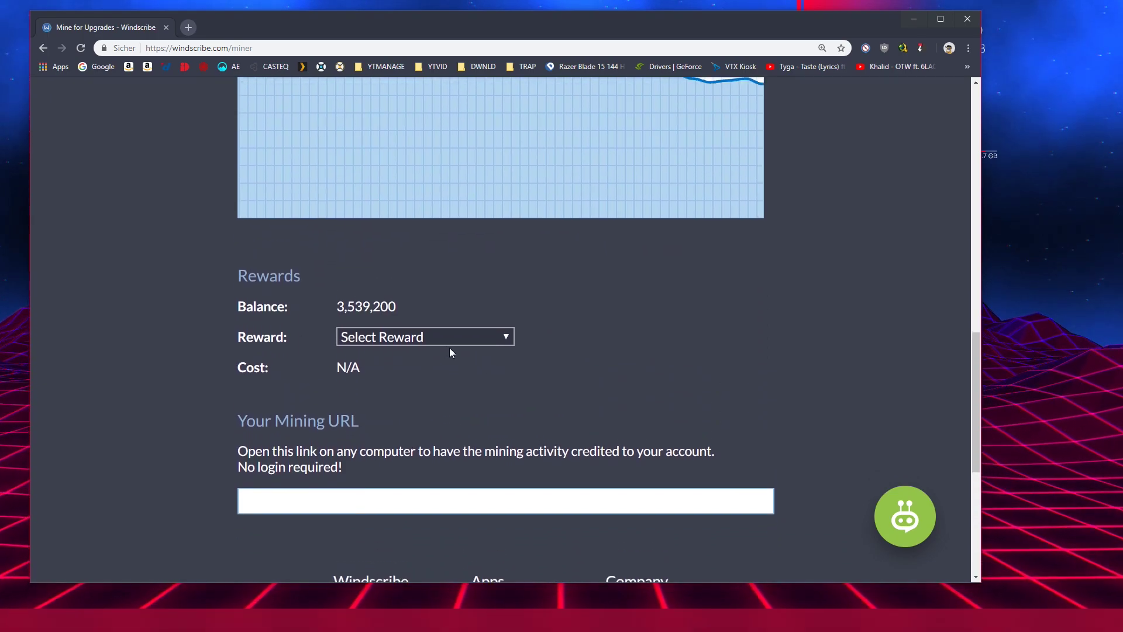
pyautogui.click(405, 349)
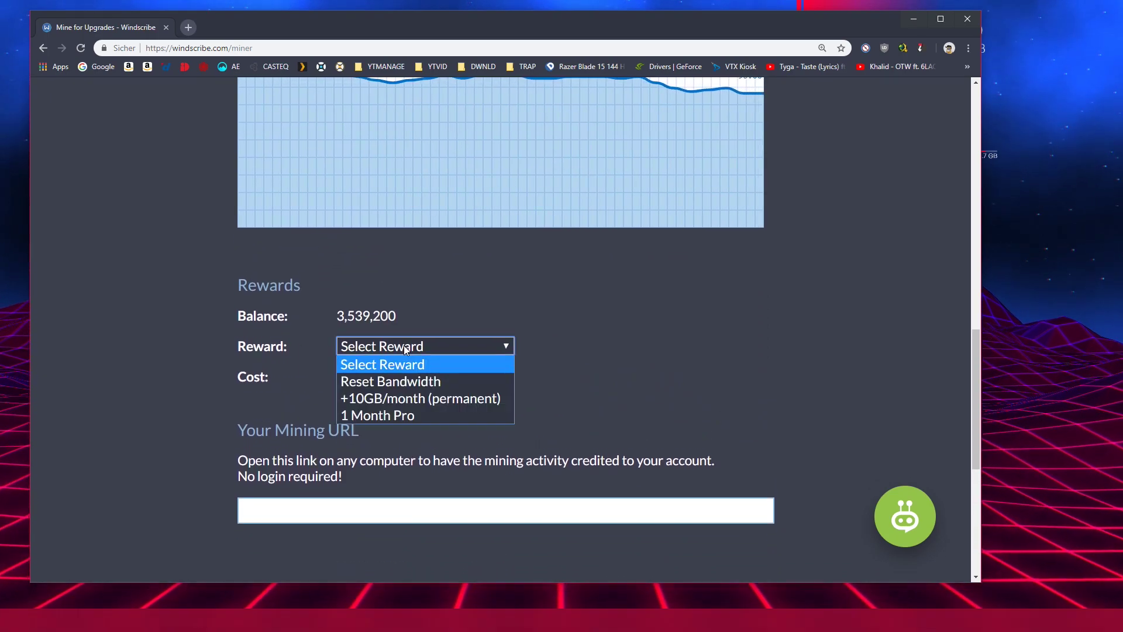
pyautogui.click(402, 381)
pyautogui.moveTo(370, 384); pyautogui.dragTo(496, 412)
pyautogui.click(431, 381)
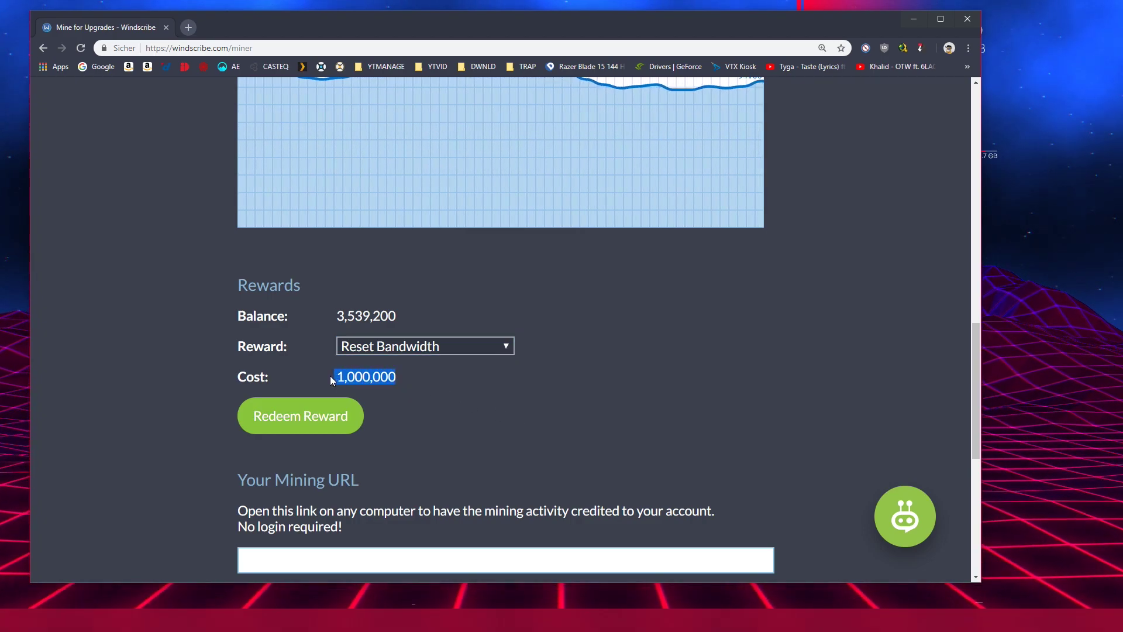
# Step: Select '+10GB/month (permanent)' as the reward, costing 10,000,000
pyautogui.click(404, 352)
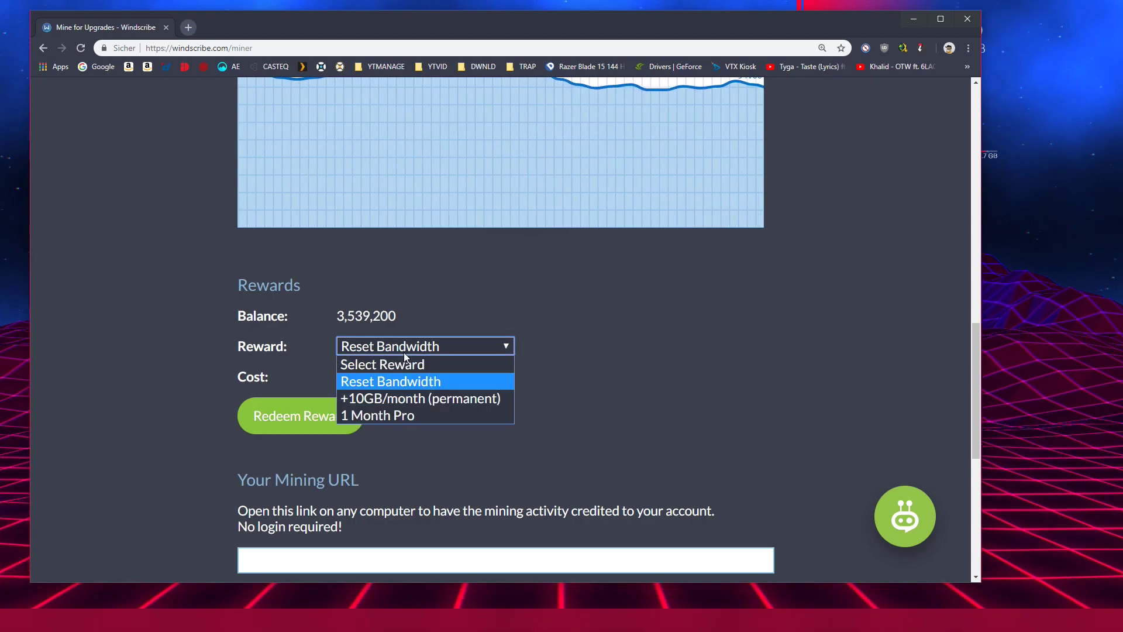
pyautogui.click(398, 387)
pyautogui.moveTo(336, 376); pyautogui.dragTo(370, 378)
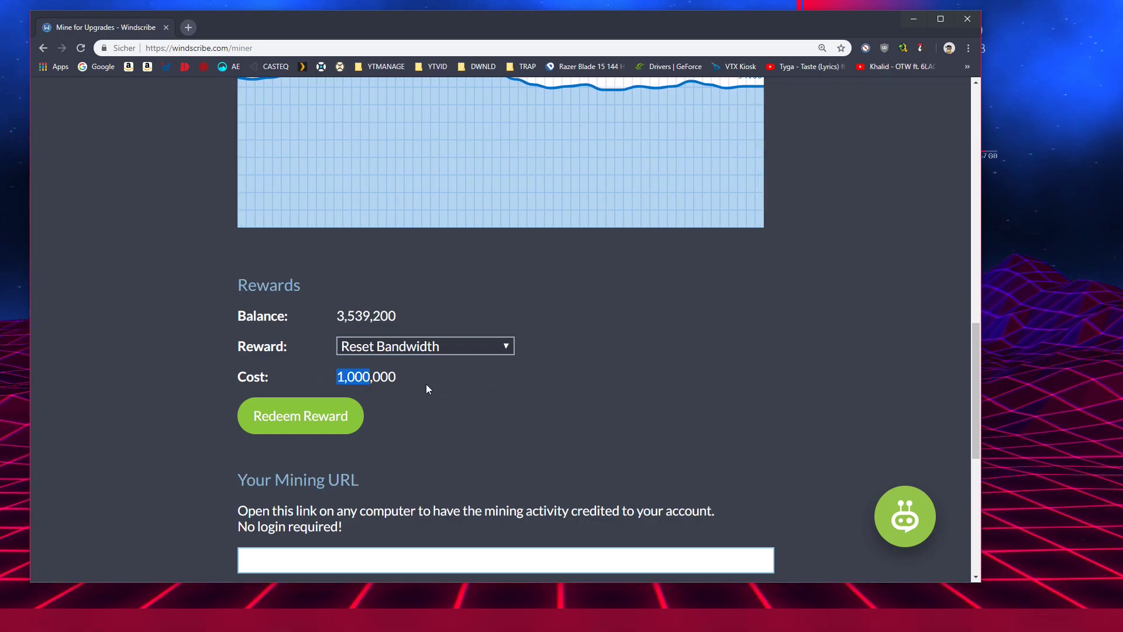
pyautogui.click(386, 348)
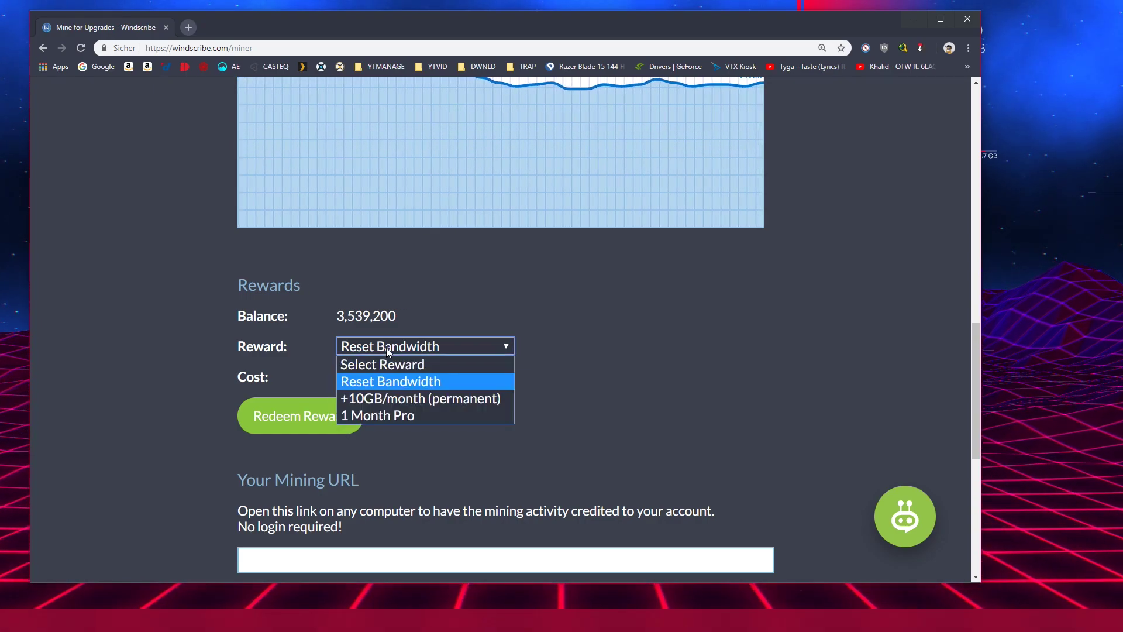
pyautogui.click(394, 395)
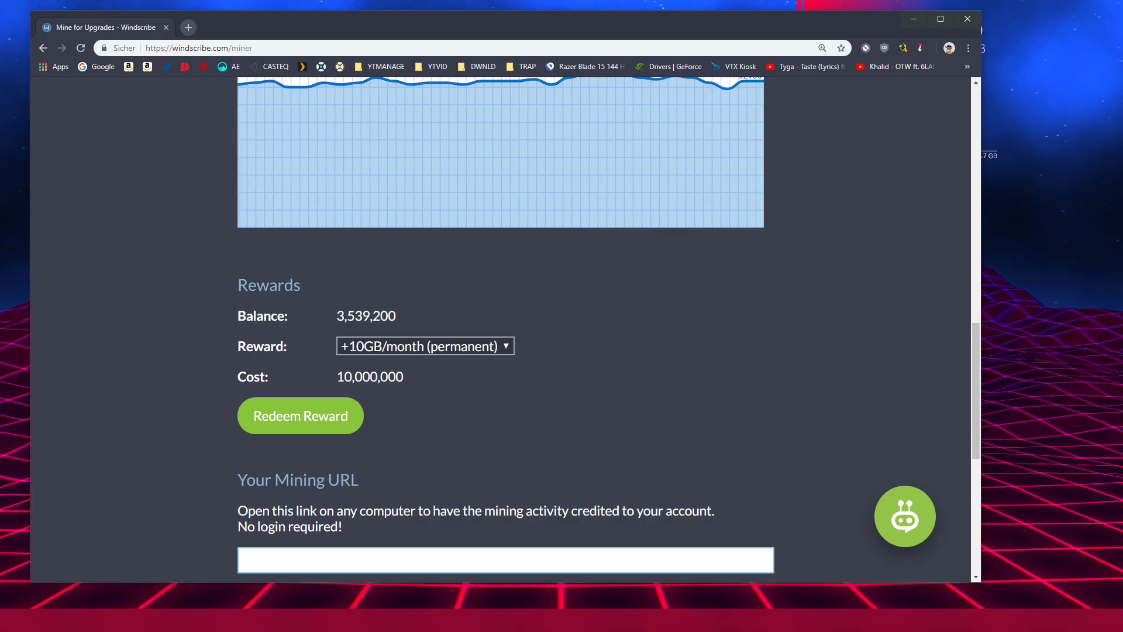
pyautogui.hotkey('alt', 'Tab')
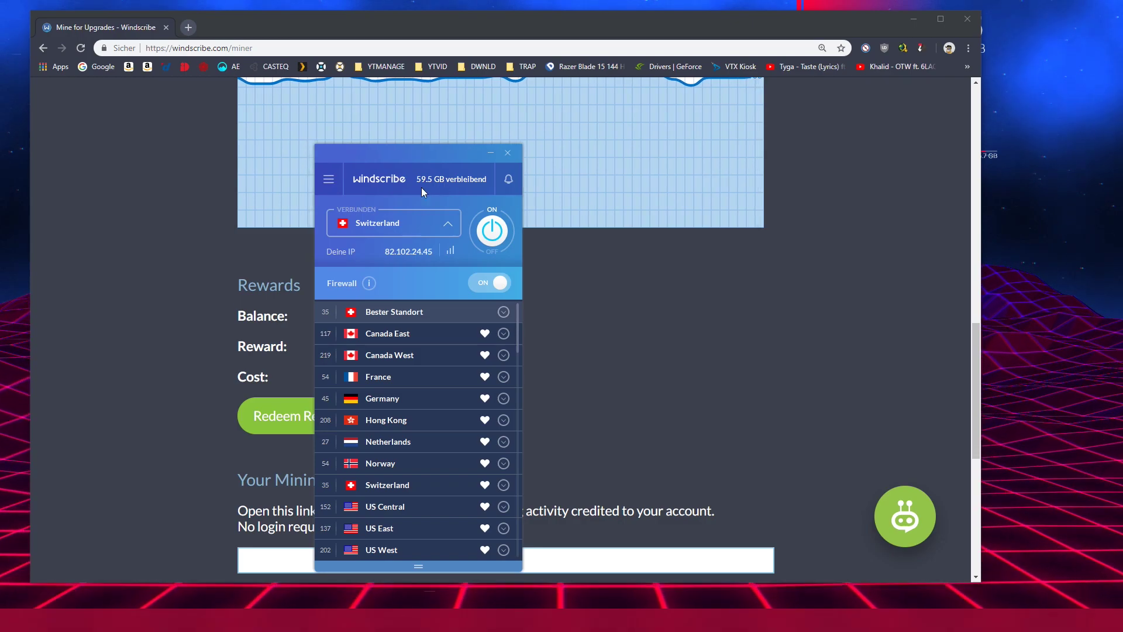
pyautogui.click(489, 153)
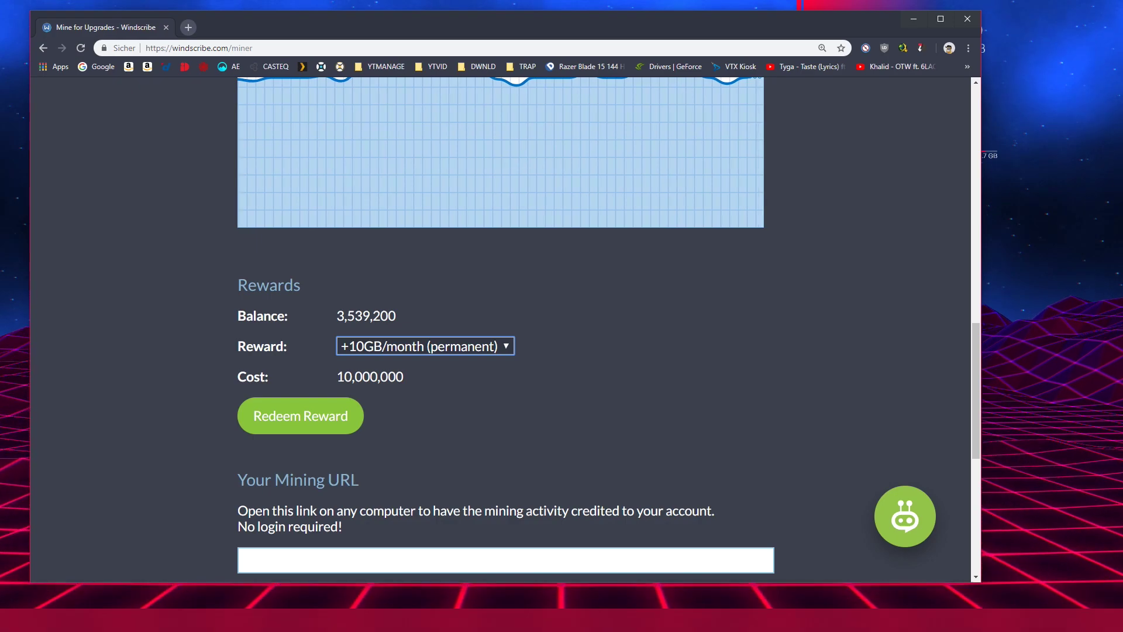
pyautogui.hotkey('alt', 'Tab')
pyautogui.moveTo(436, 171); pyautogui.dragTo(741, 170)
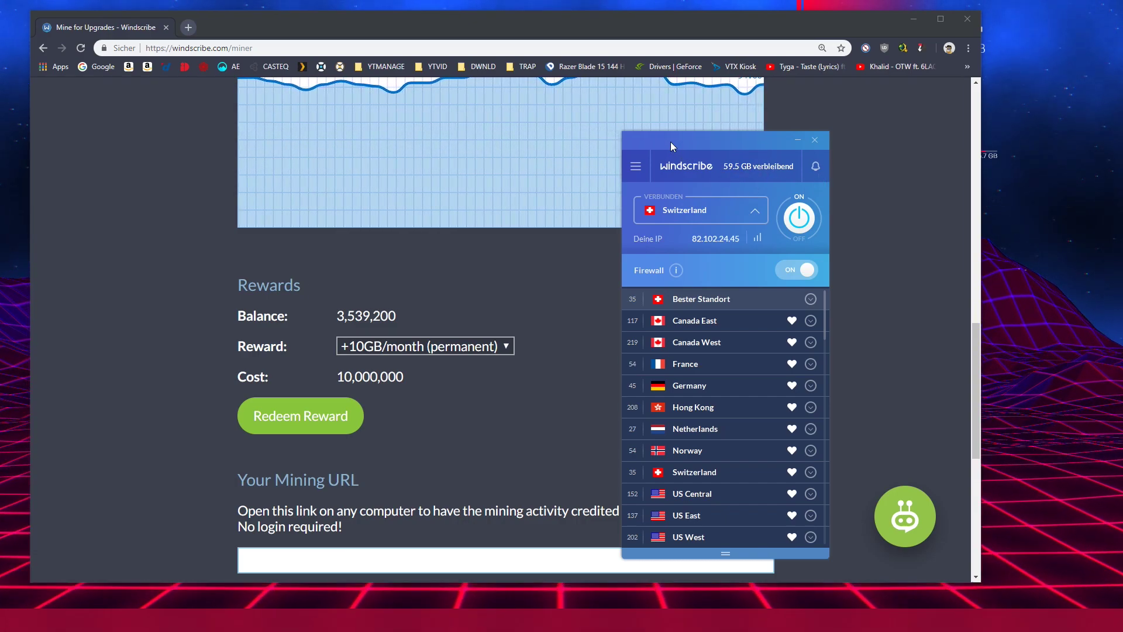
pyautogui.click(546, 324)
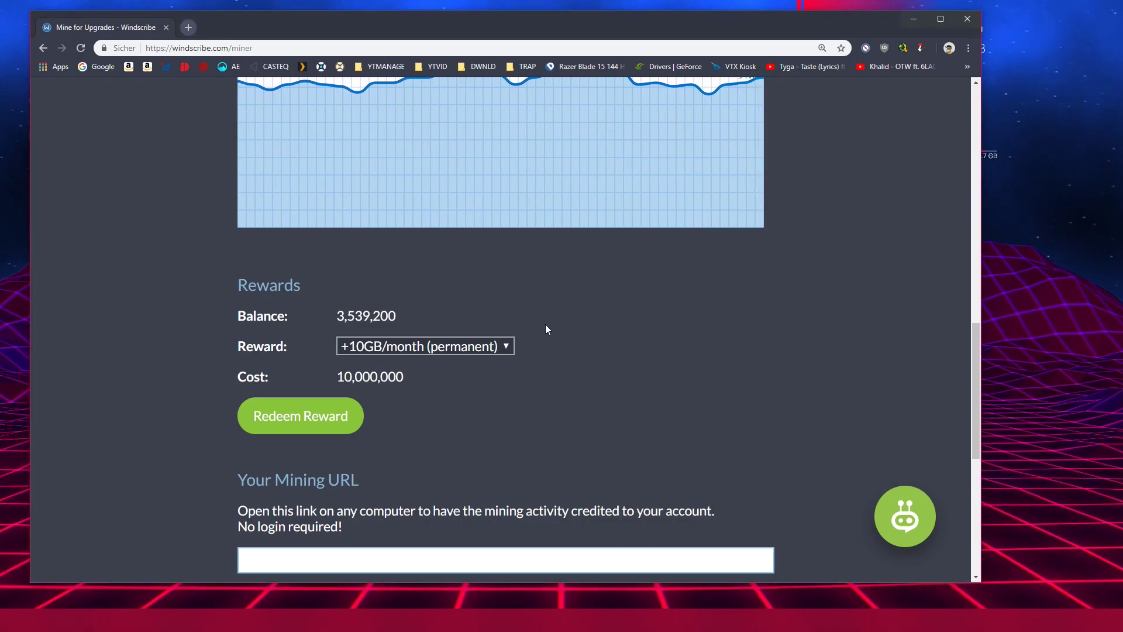
pyautogui.moveTo(405, 376); pyautogui.dragTo(366, 376)
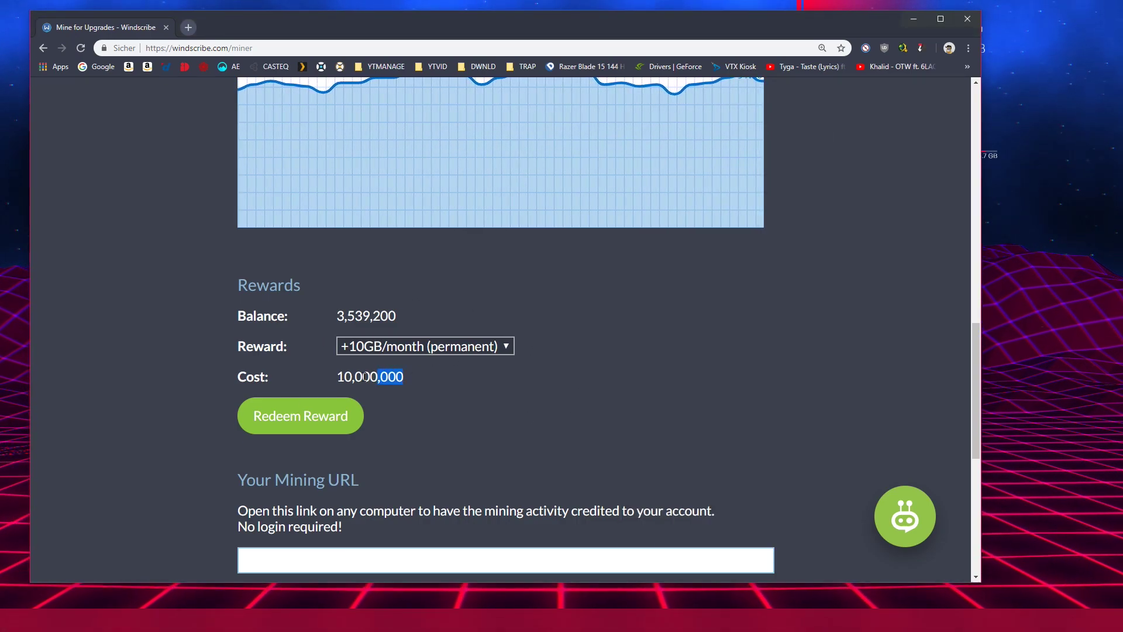
pyautogui.click(513, 400)
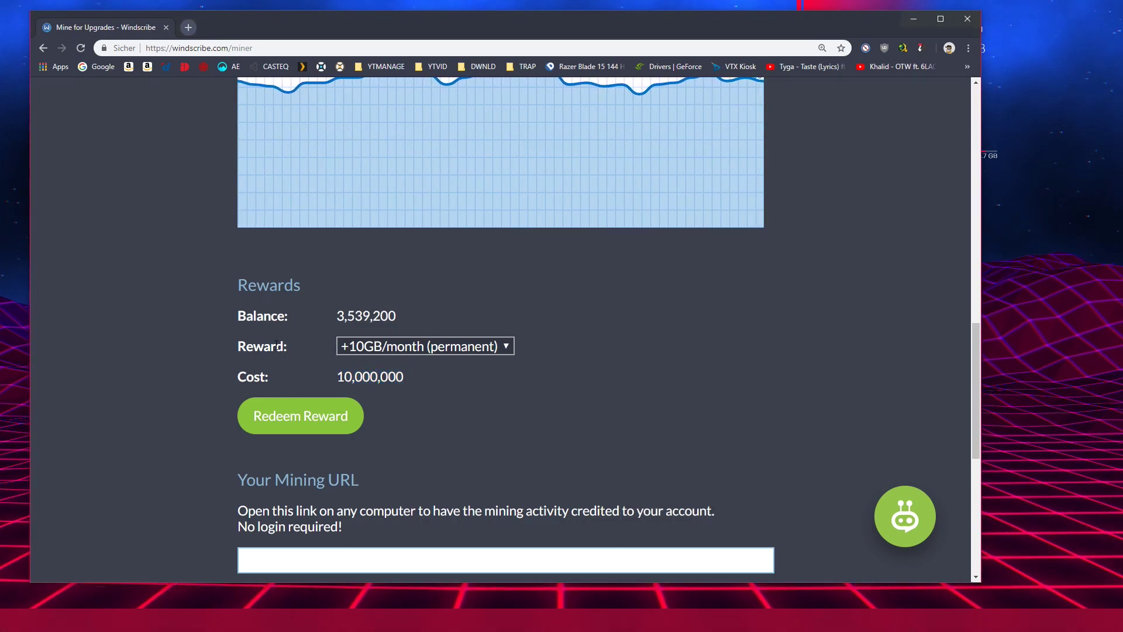
pyautogui.click(513, 346)
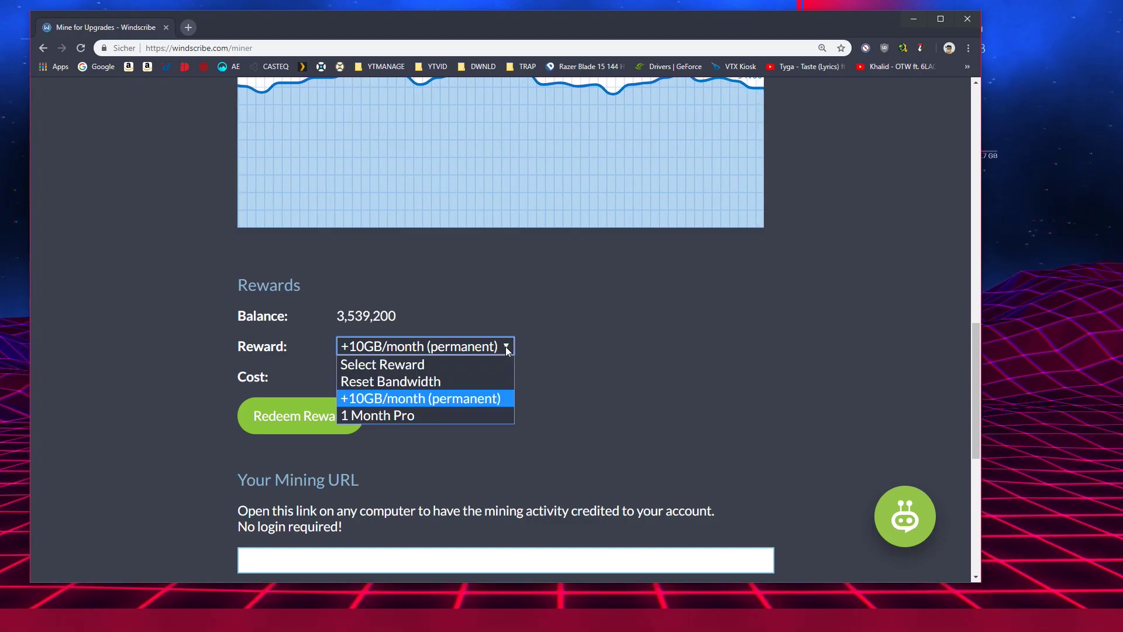
pyautogui.click(440, 397)
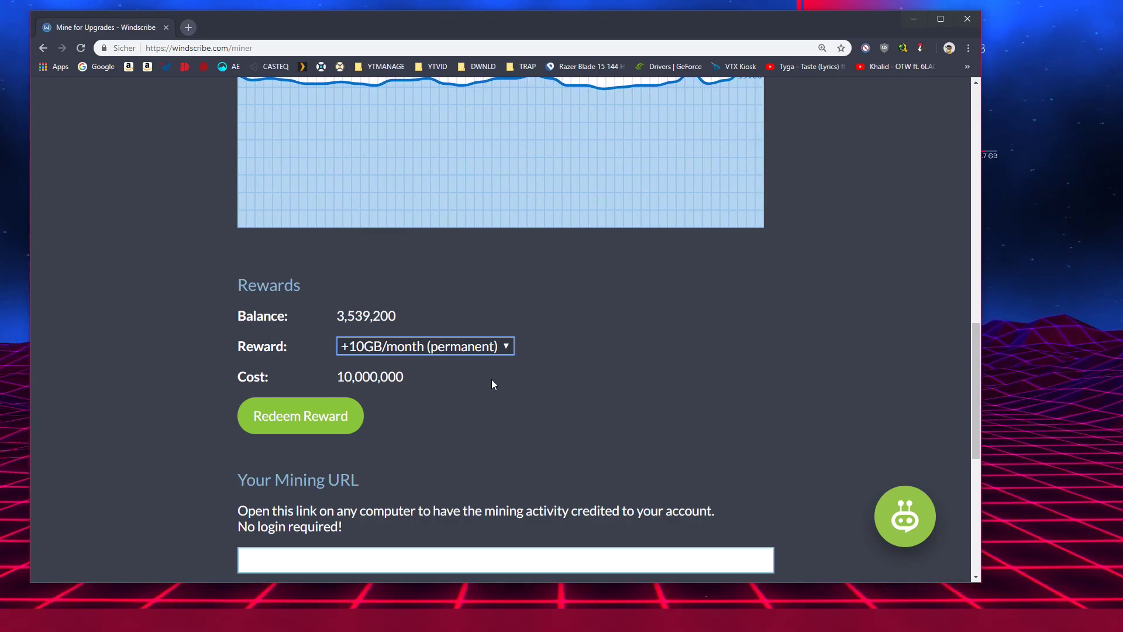
pyautogui.press('F1')
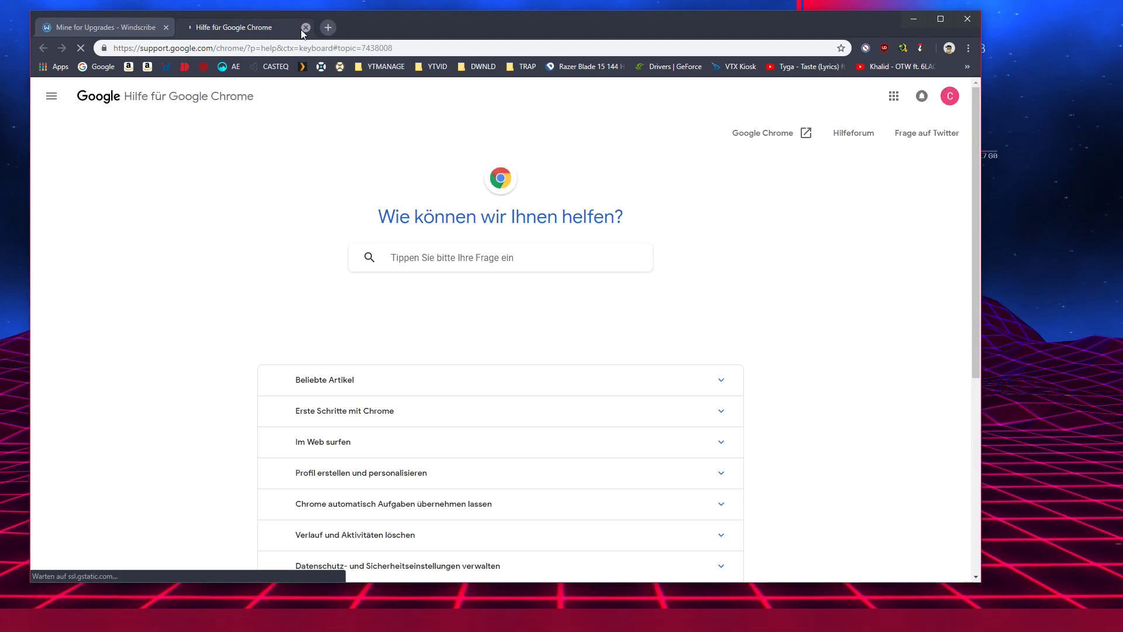
pyautogui.click(305, 28)
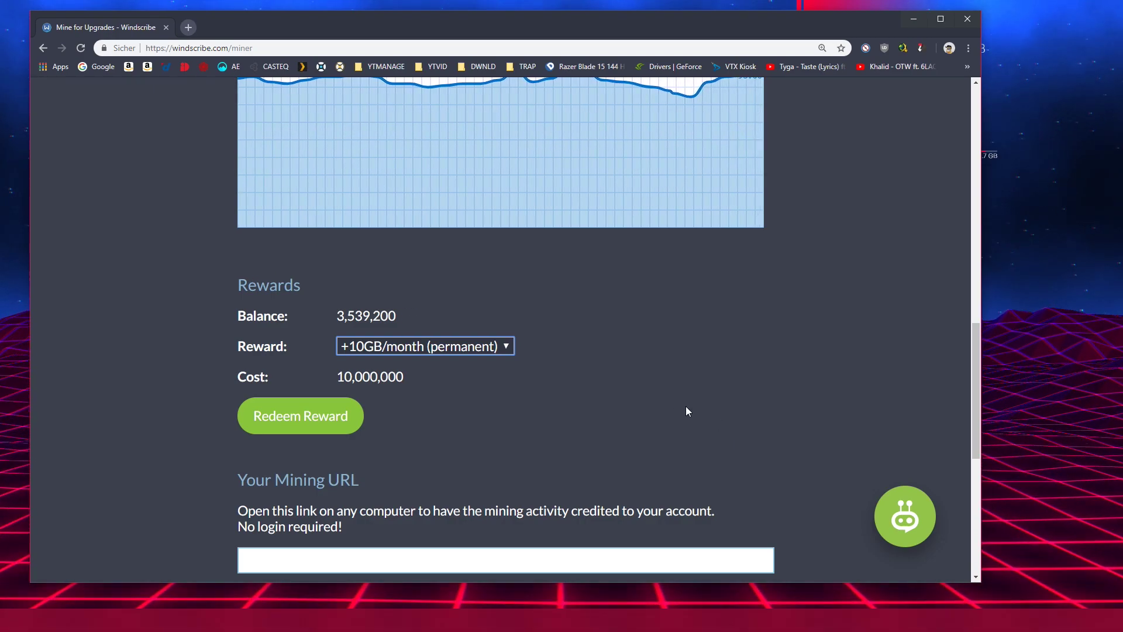
pyautogui.scroll(-2, 784, 456)
pyautogui.scroll(7, 778, 486)
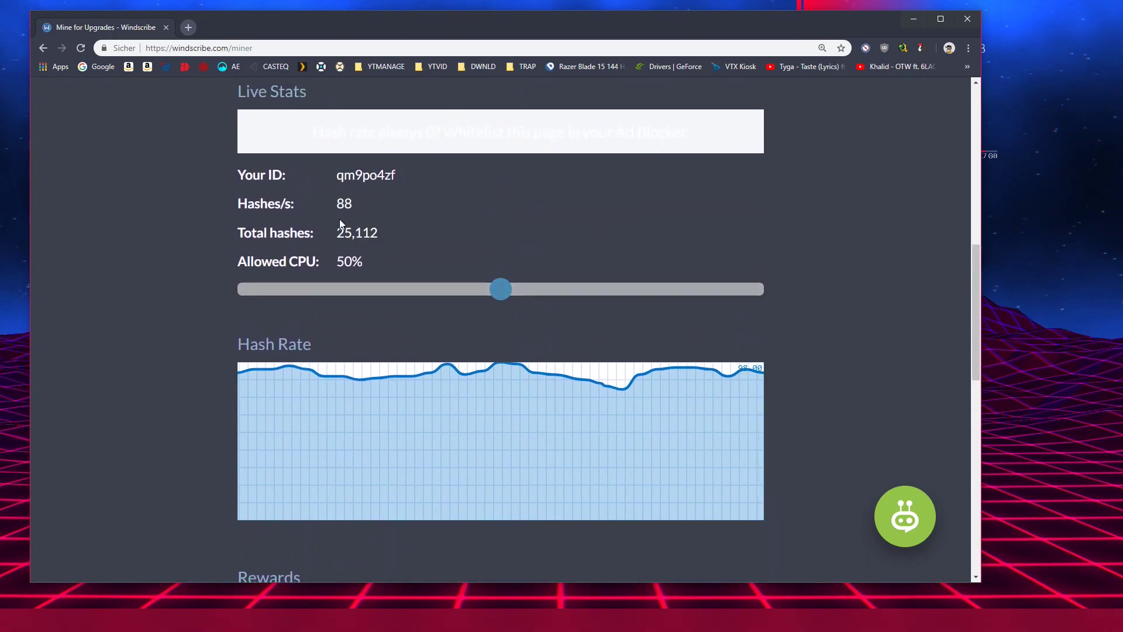
pyautogui.scroll(-4, 940, 397)
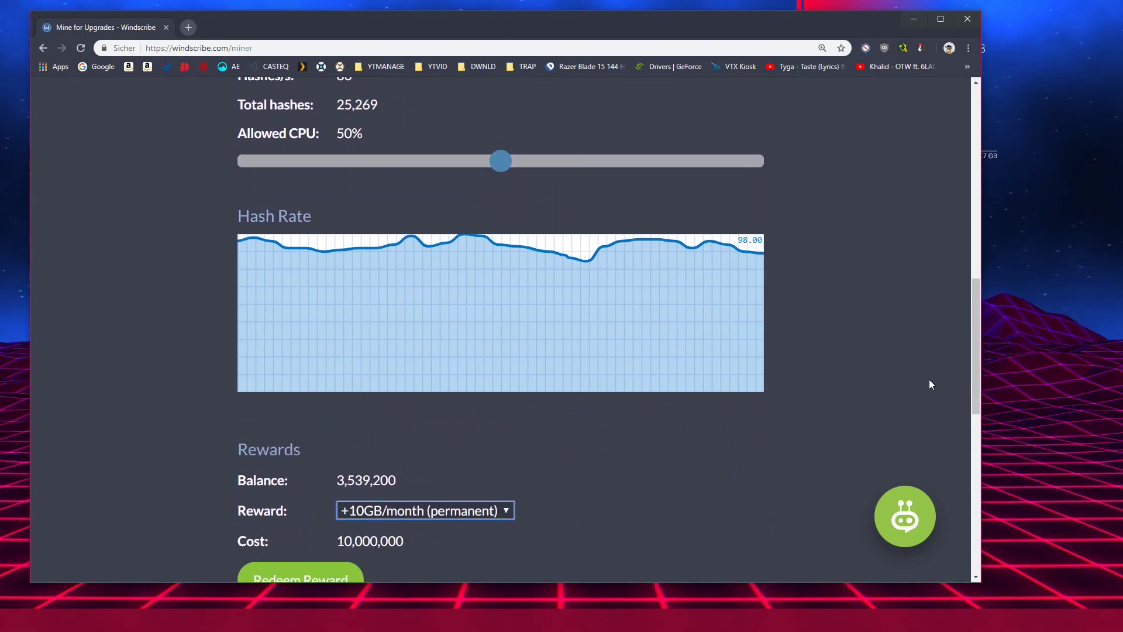
pyautogui.scroll(3, 925, 384)
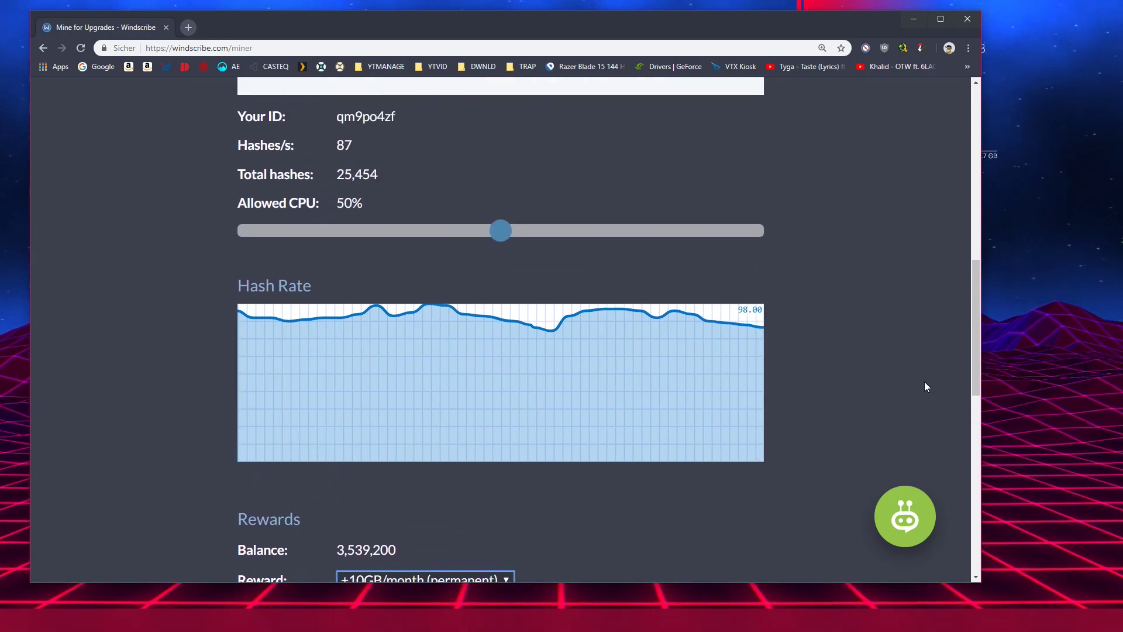
pyautogui.scroll(-1, 925, 384)
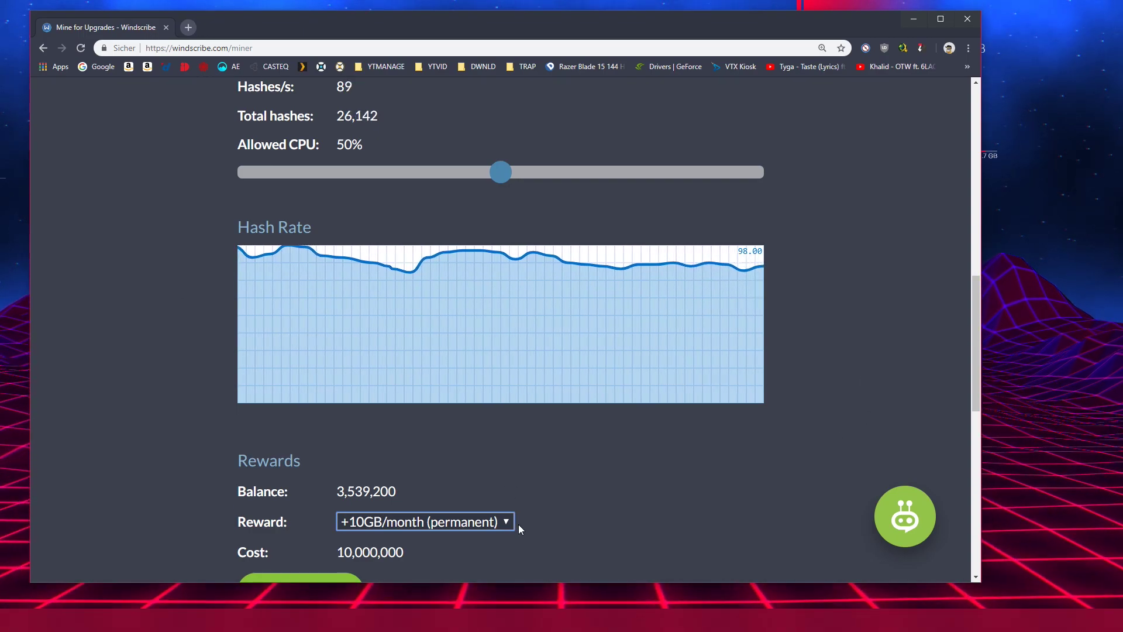
pyautogui.scroll(5, 571, 525)
pyautogui.scroll(5, 574, 525)
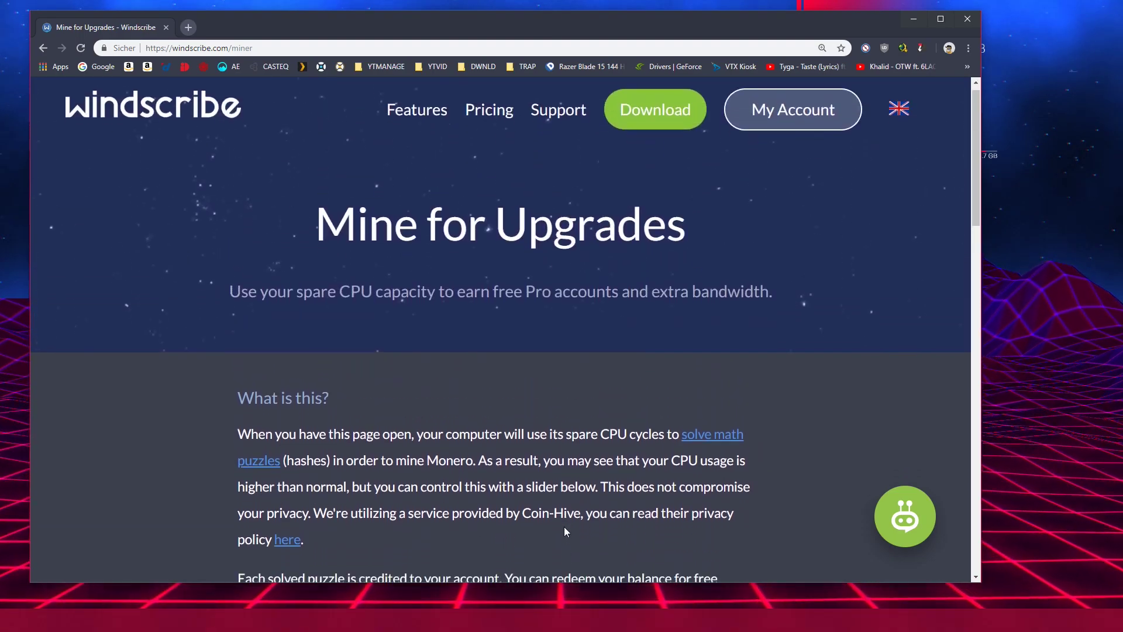
pyautogui.scroll(-10, 563, 522)
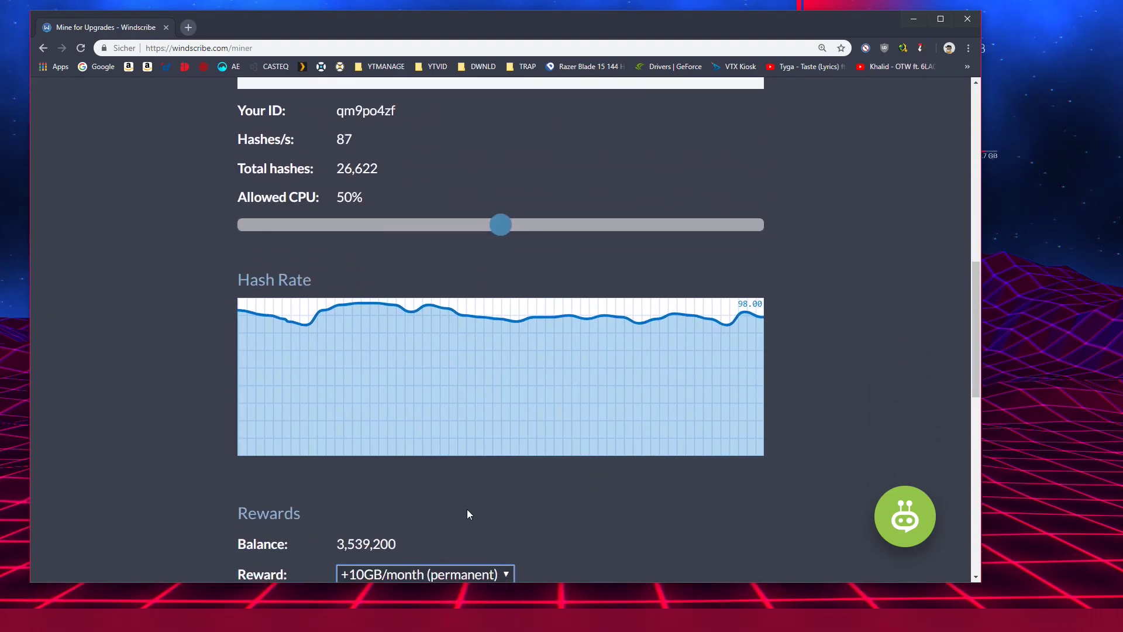
pyautogui.scroll(-1, 467, 510)
pyautogui.scroll(4, 499, 463)
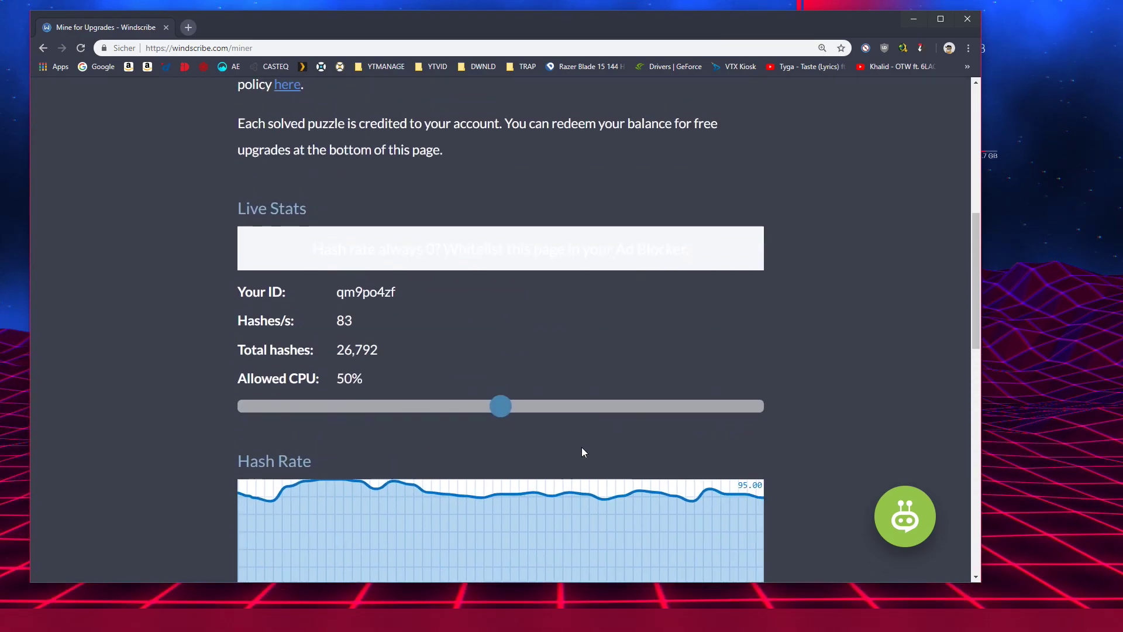
pyautogui.scroll(-6, 825, 527)
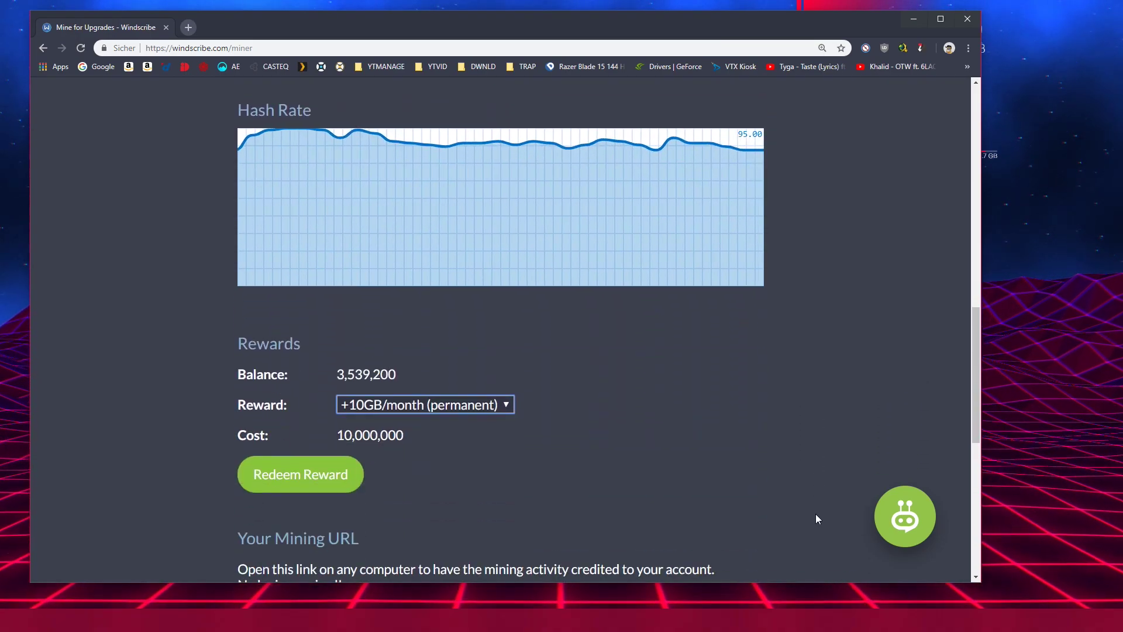
pyautogui.scroll(1, 816, 514)
pyautogui.scroll(1, 808, 513)
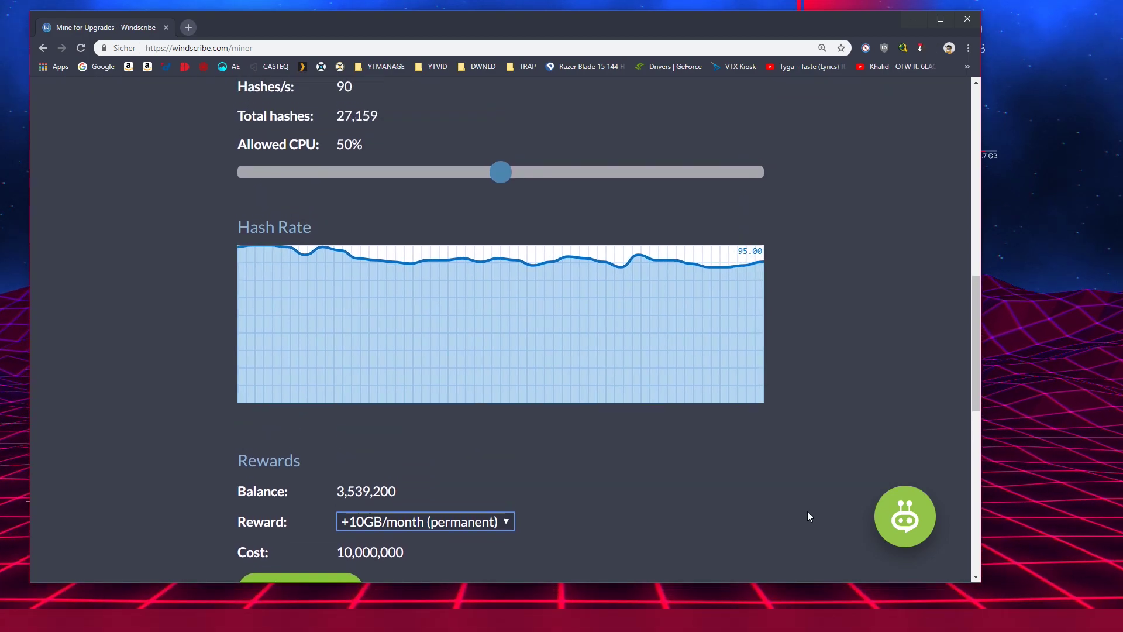